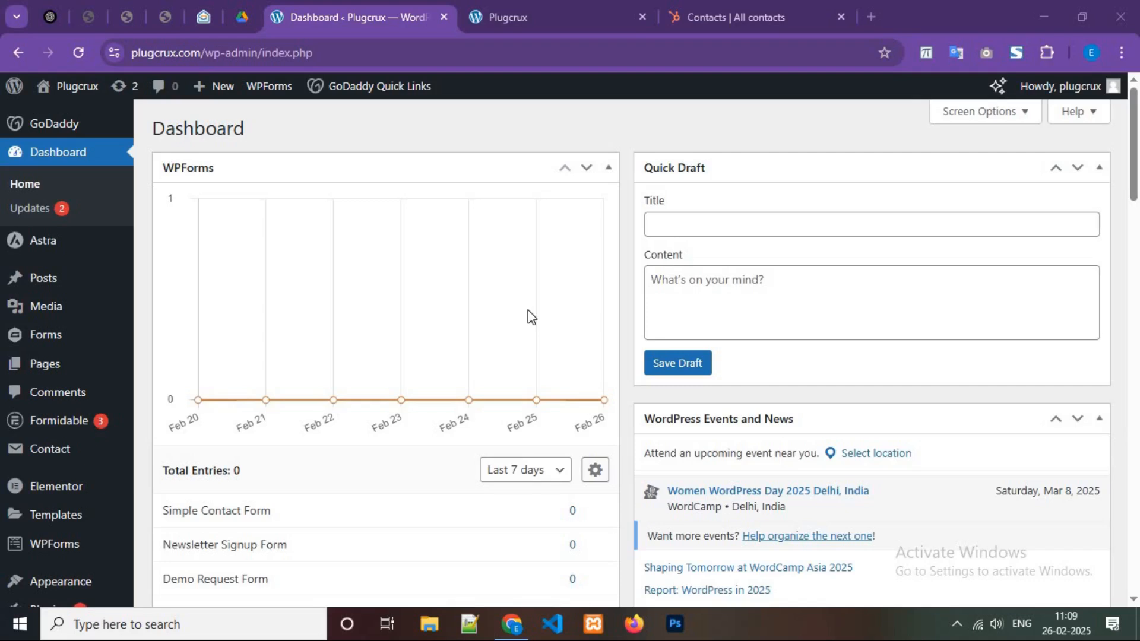
Search the Add Plugins directory for 'integrazo'.
{"action": "scroll", "coordinate": [53, 454], "scroll_direction": "down", "scroll_amount": 2}
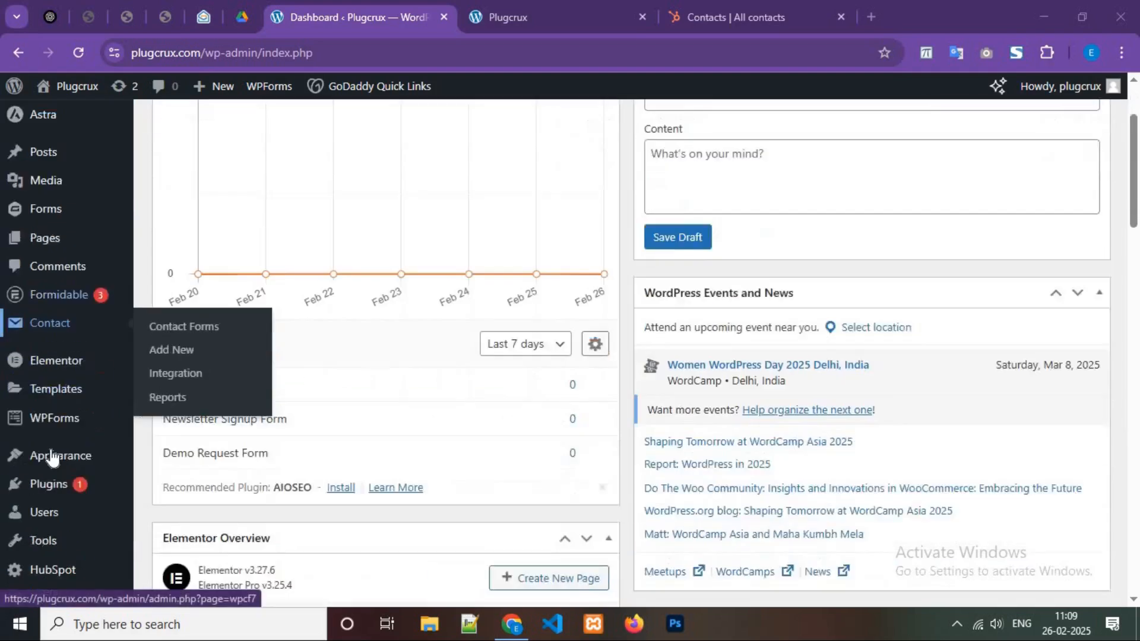
{"action": "scroll", "coordinate": [52, 457], "scroll_direction": "down", "scroll_amount": 1}
{"action": "mouse_move", "coordinate": [60, 443]}
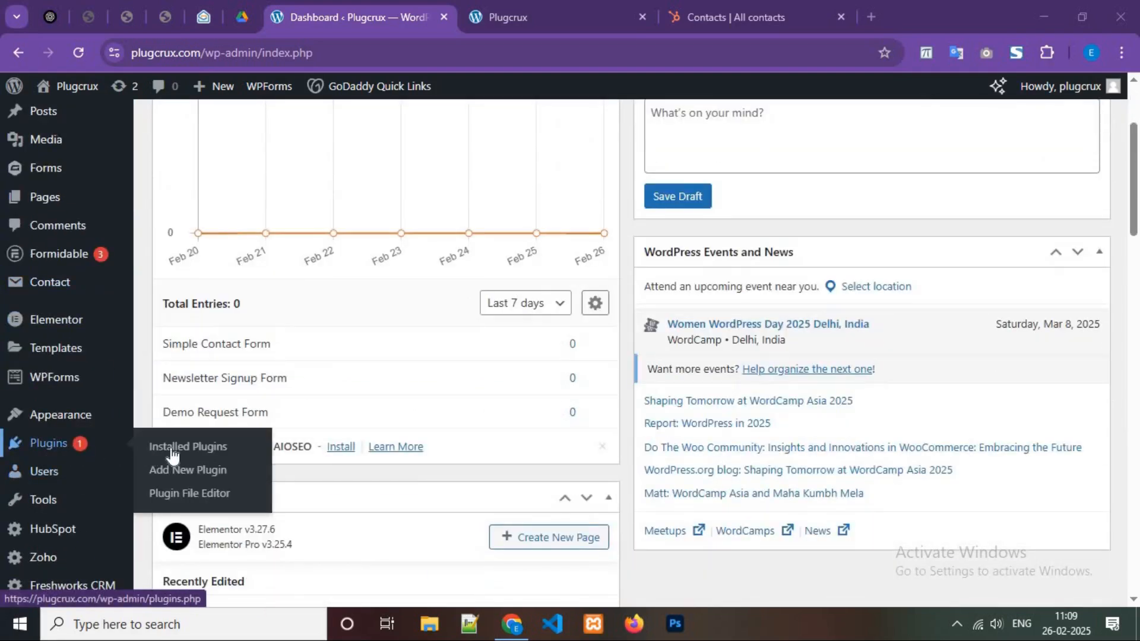
{"action": "left_click", "coordinate": [199, 472]}
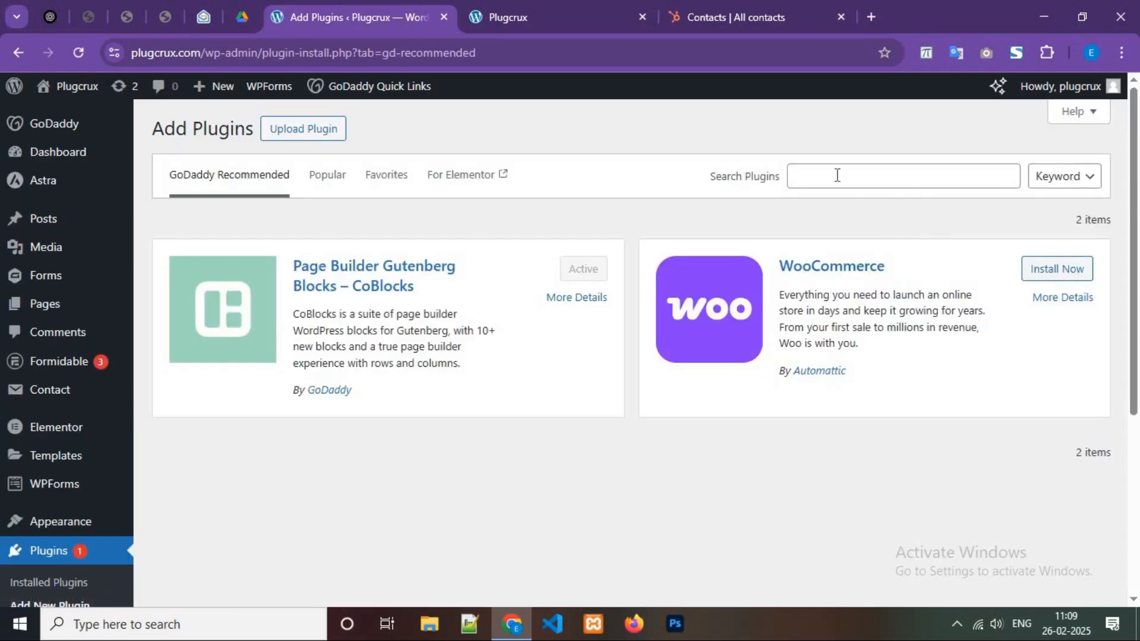
{"action": "left_click", "coordinate": [837, 175]}
{"action": "type", "text": "integrazb"}
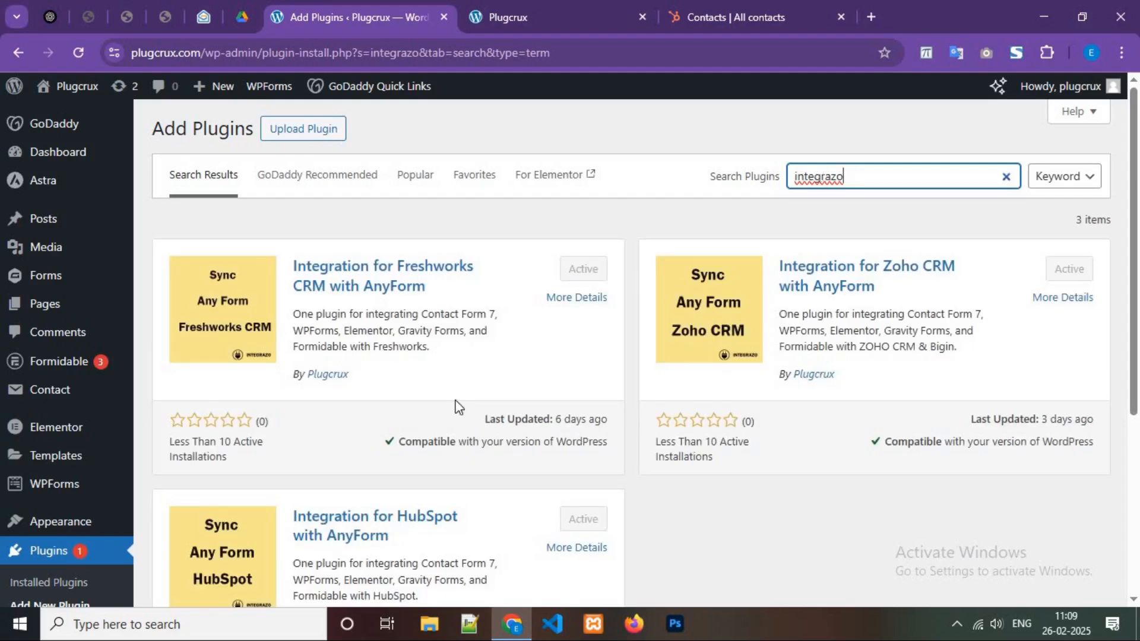
Find the active Integration for HubSpot with AnyForm plugin and its author in the results.
{"action": "scroll", "coordinate": [424, 425], "scroll_direction": "down", "scroll_amount": 4}
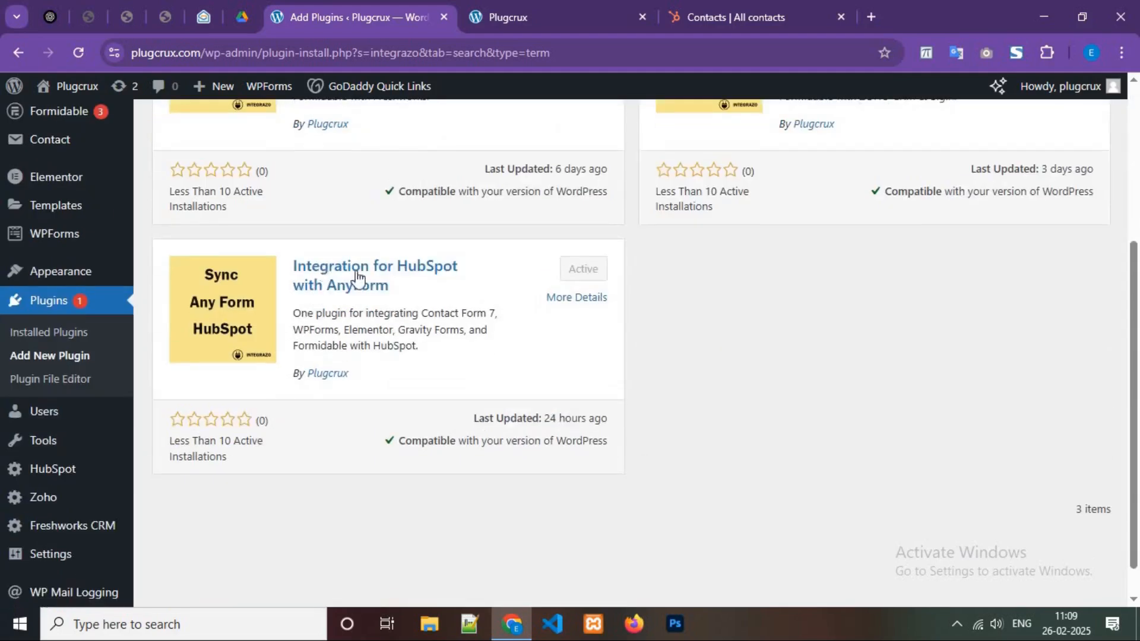
{"action": "left_click_drag", "start_coordinate": [407, 285], "coordinate": [292, 265]}
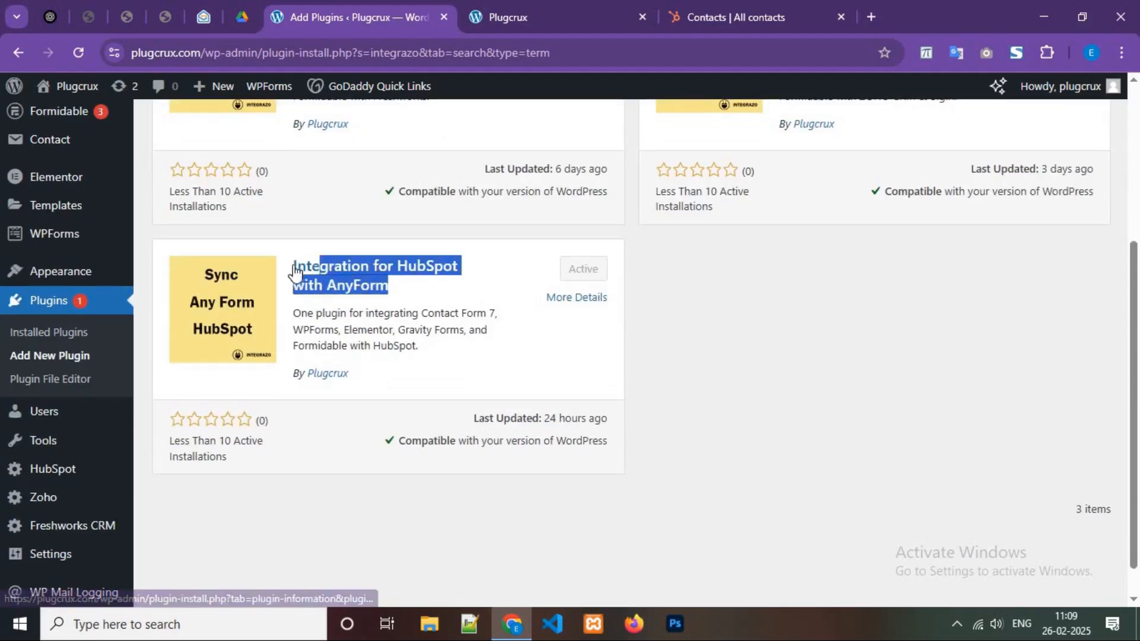
{"action": "left_click_drag", "start_coordinate": [369, 386], "coordinate": [308, 374]}
{"action": "left_click", "coordinate": [522, 338]}
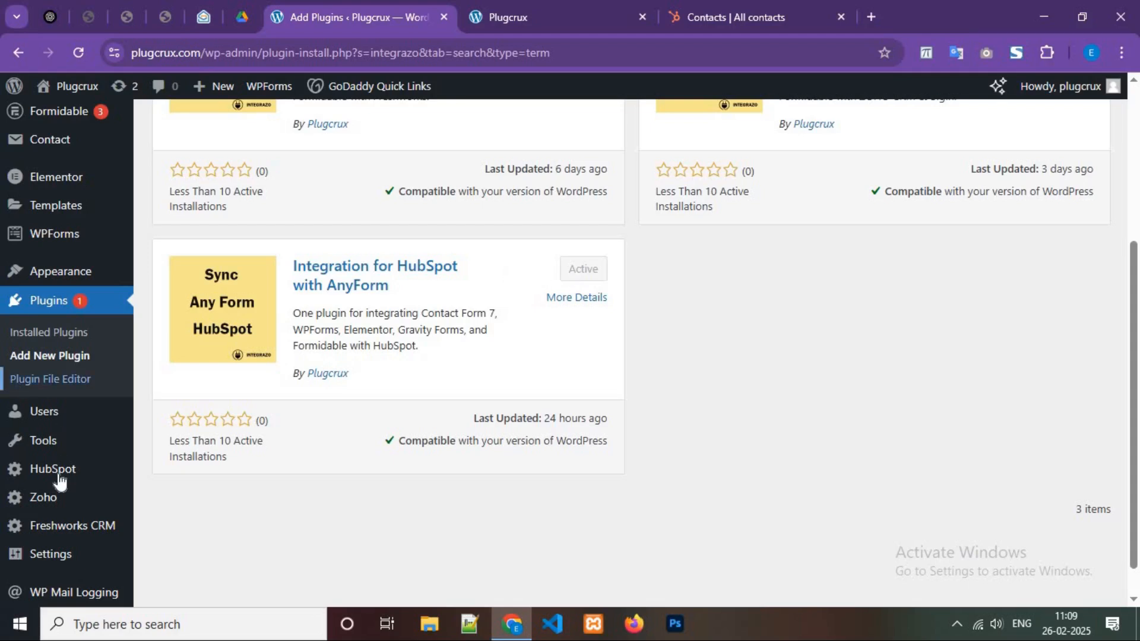
On the HubSpot integration page, add a new account and rename it 'Account One'.
{"action": "left_click", "coordinate": [78, 474]}
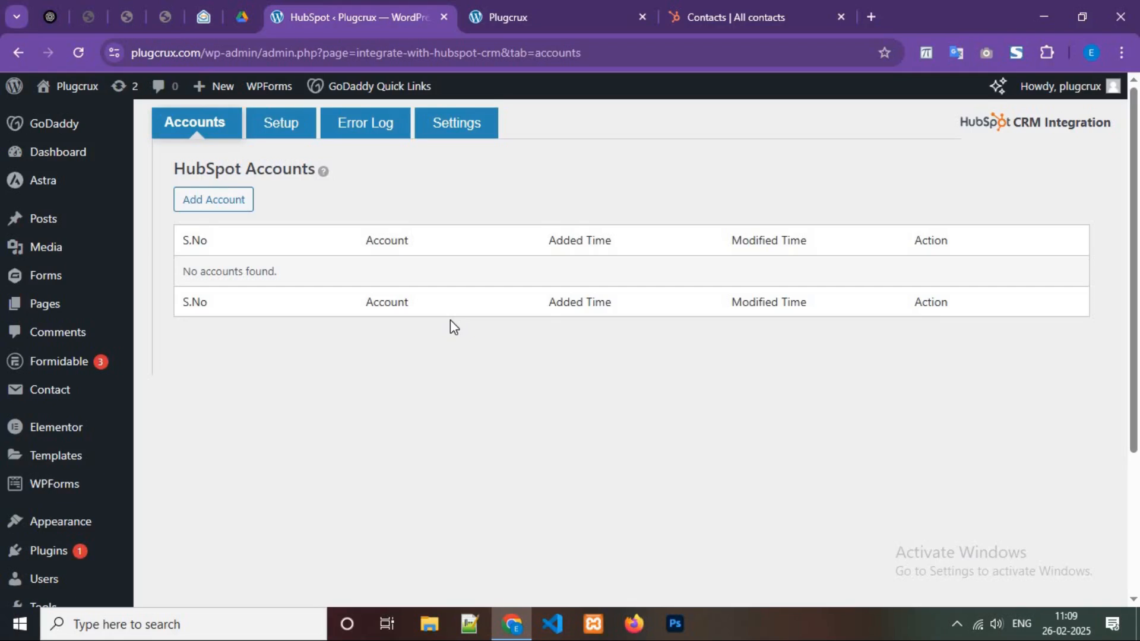
{"action": "left_click", "coordinate": [216, 205]}
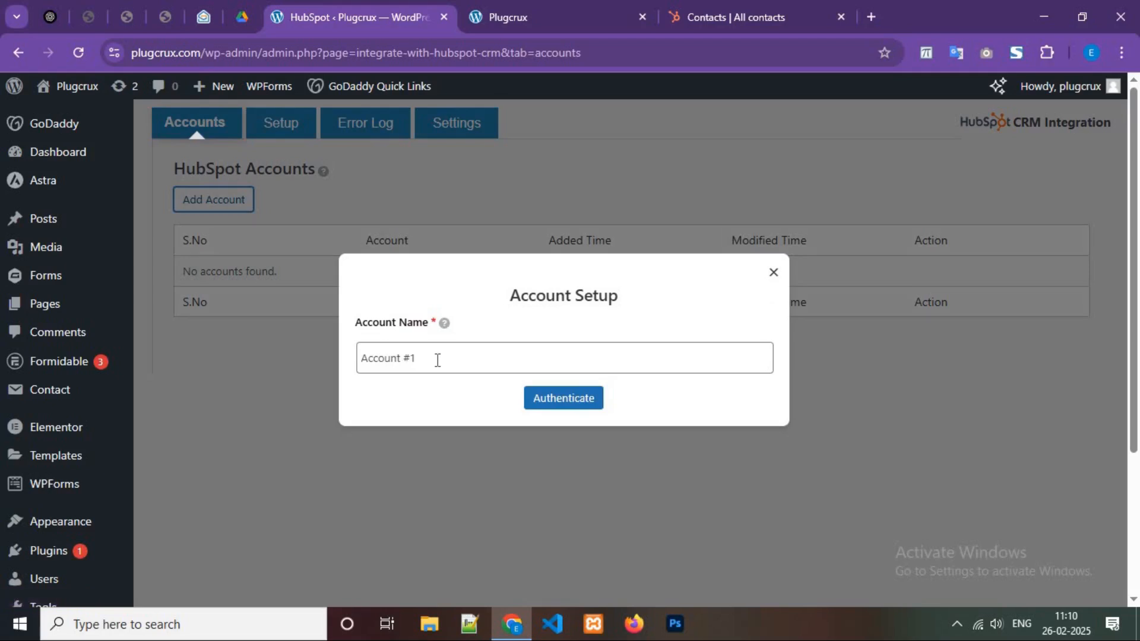
{"action": "left_click", "coordinate": [437, 360]}
{"action": "key", "text": "ctrl+a"}
{"action": "type", "text": "Account O"}
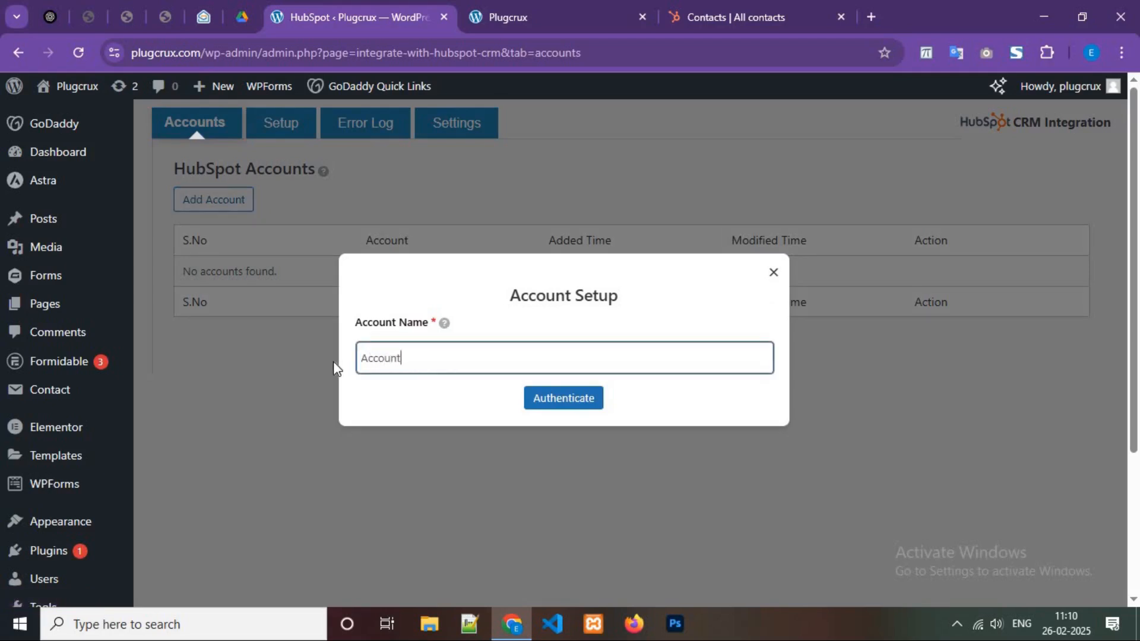
{"action": "type", "text": "ne"}
Authenticate Account One by choosing the Esale HubSpot account and approving the Integrazo app.
{"action": "left_click", "coordinate": [553, 403]}
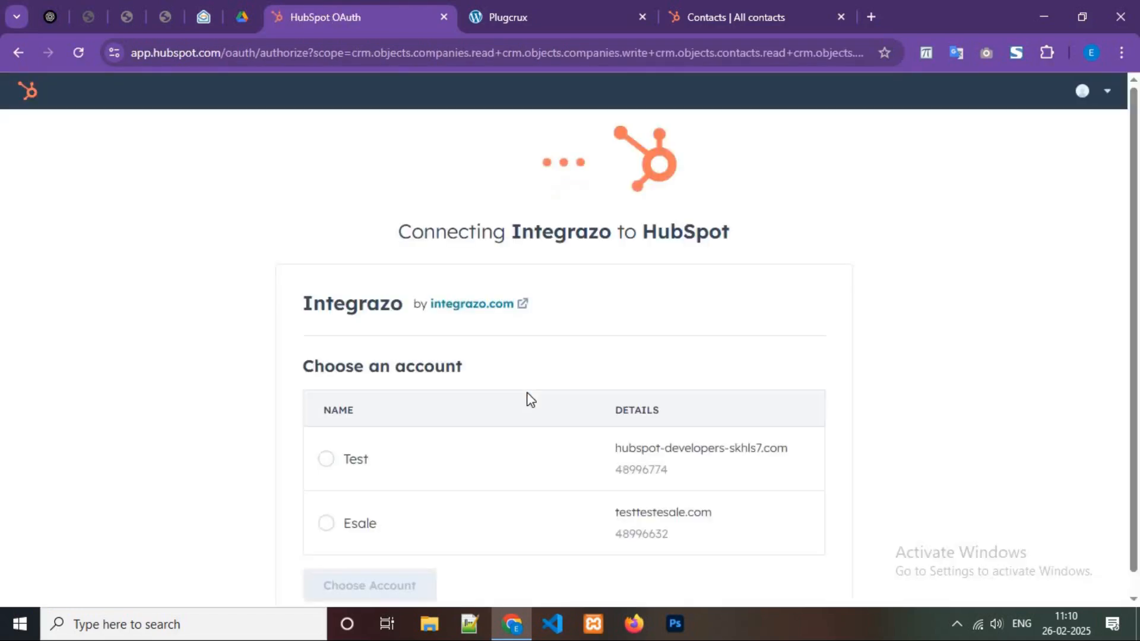
{"action": "scroll", "coordinate": [374, 507], "scroll_direction": "down", "scroll_amount": 1}
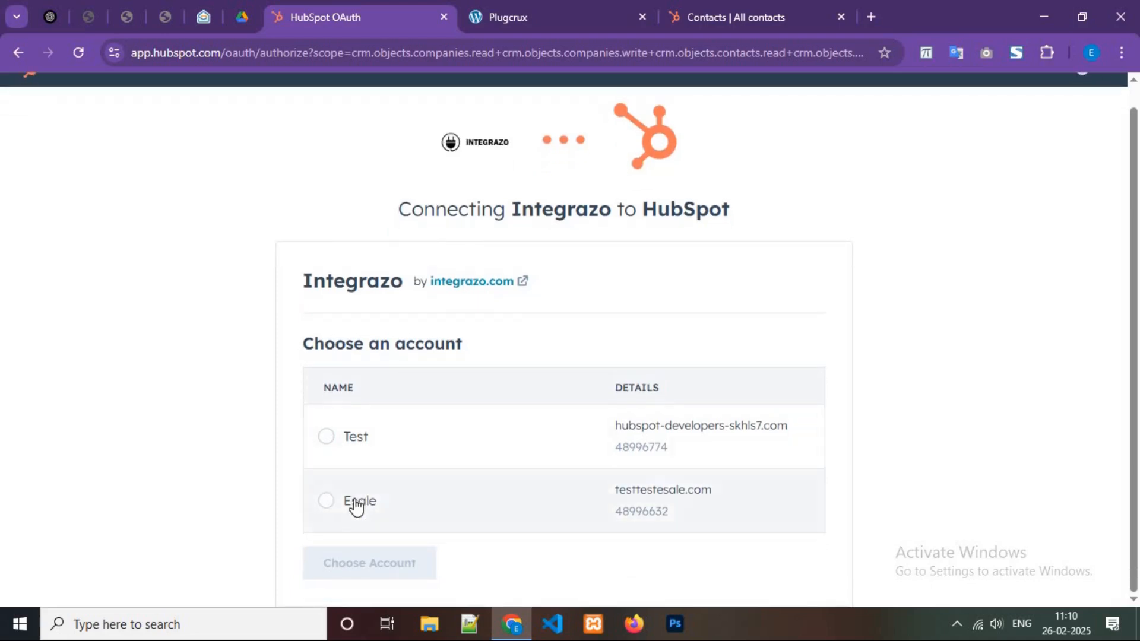
{"action": "left_click", "coordinate": [397, 502]}
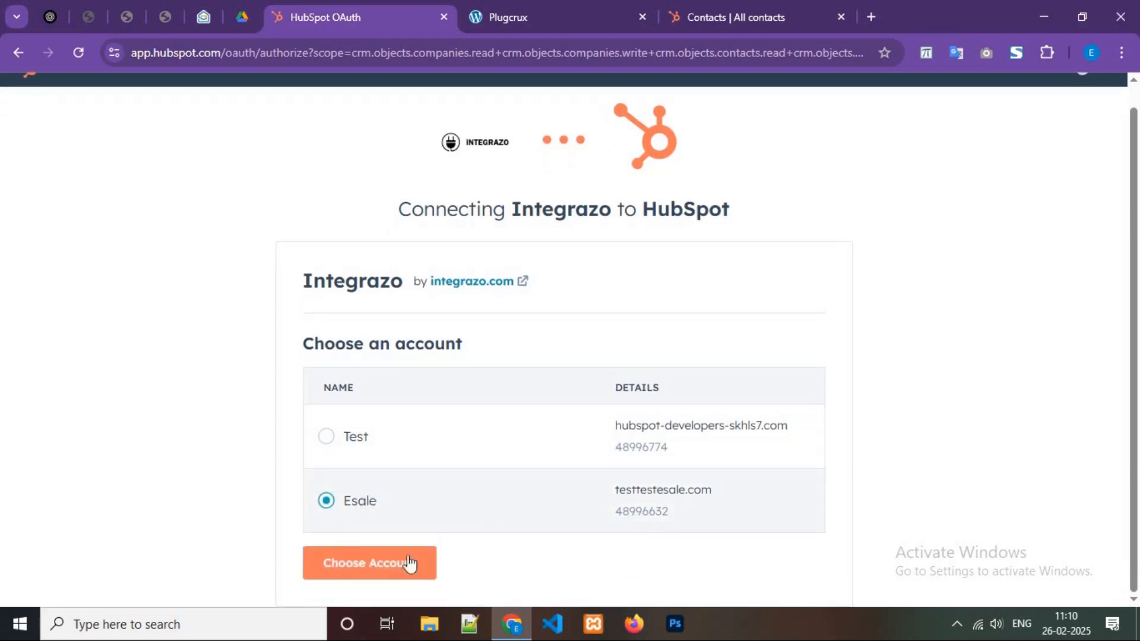
{"action": "left_click", "coordinate": [362, 563]}
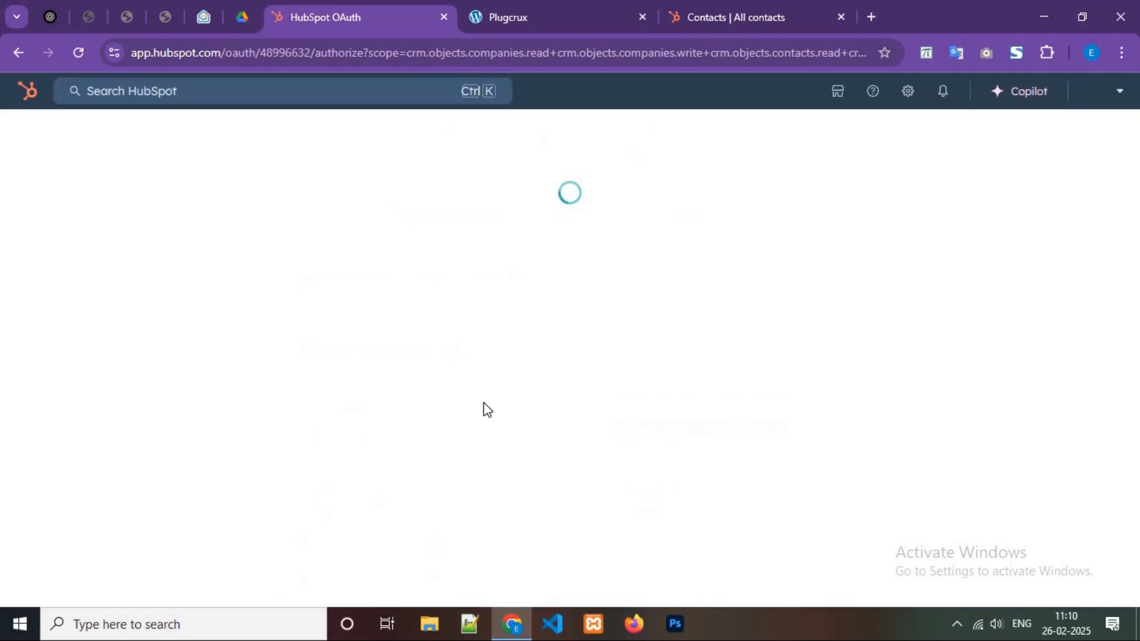
{"action": "left_click", "coordinate": [364, 543]}
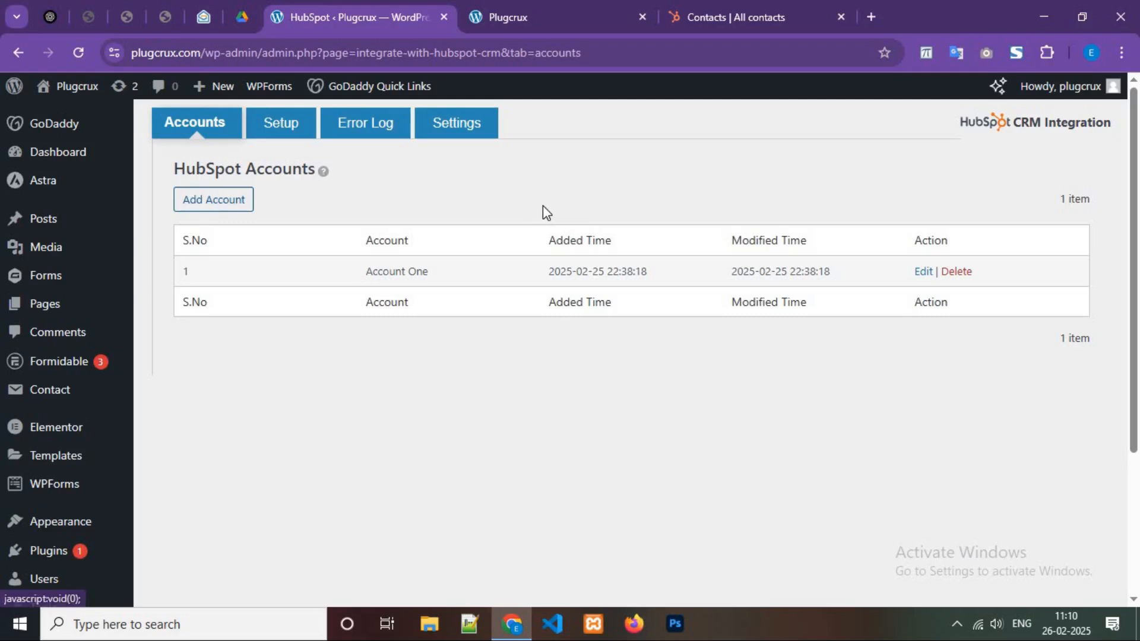
Create Integration #1 with source Contact Form, account Account One and the HubSpot Contacts module.
{"action": "left_click", "coordinate": [290, 129]}
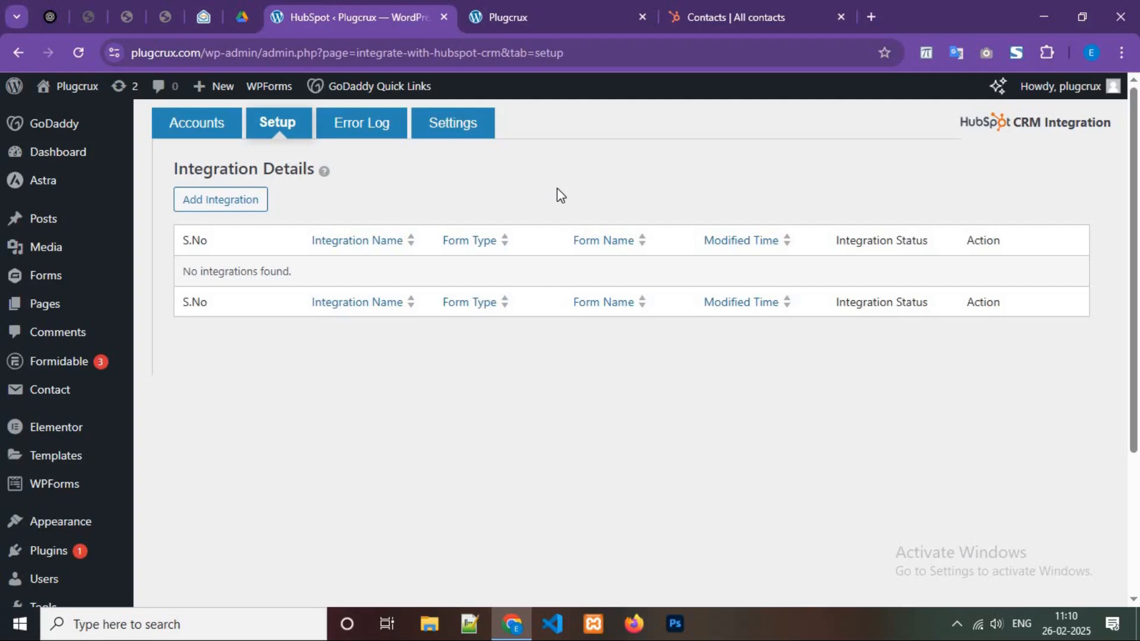
{"action": "left_click", "coordinate": [241, 201]}
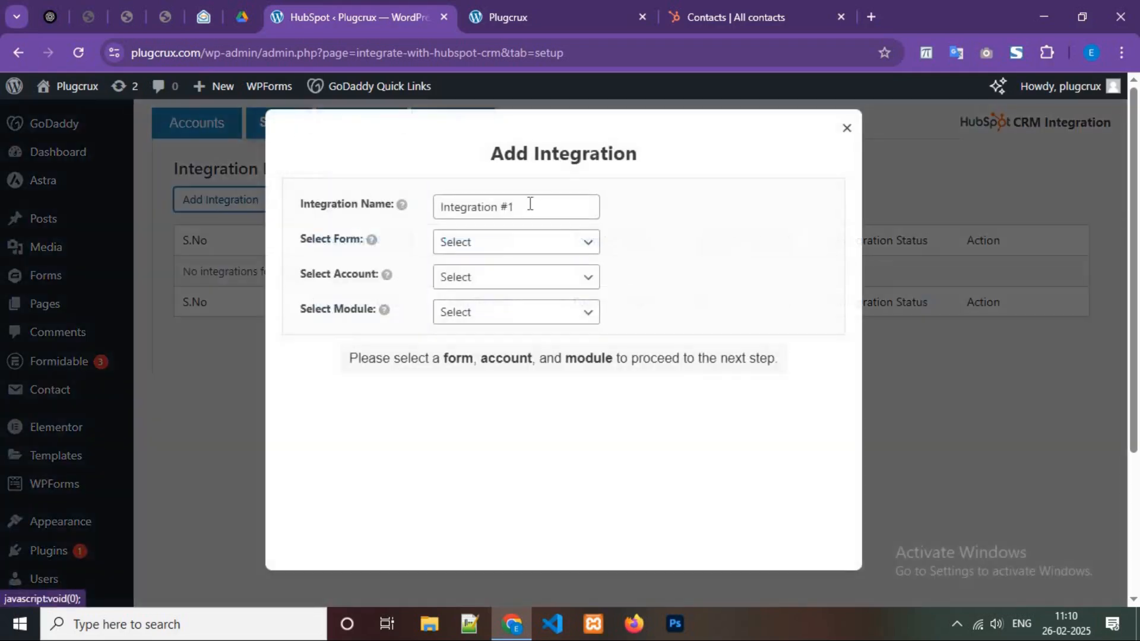
{"action": "left_click", "coordinate": [544, 203]}
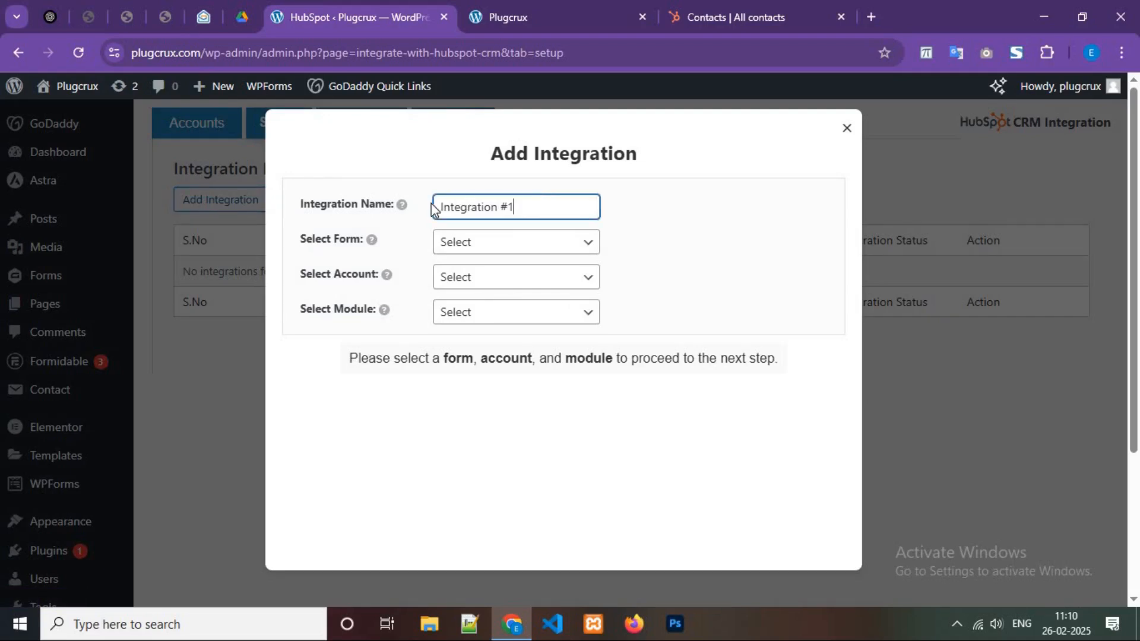
{"action": "left_click", "coordinate": [500, 249]}
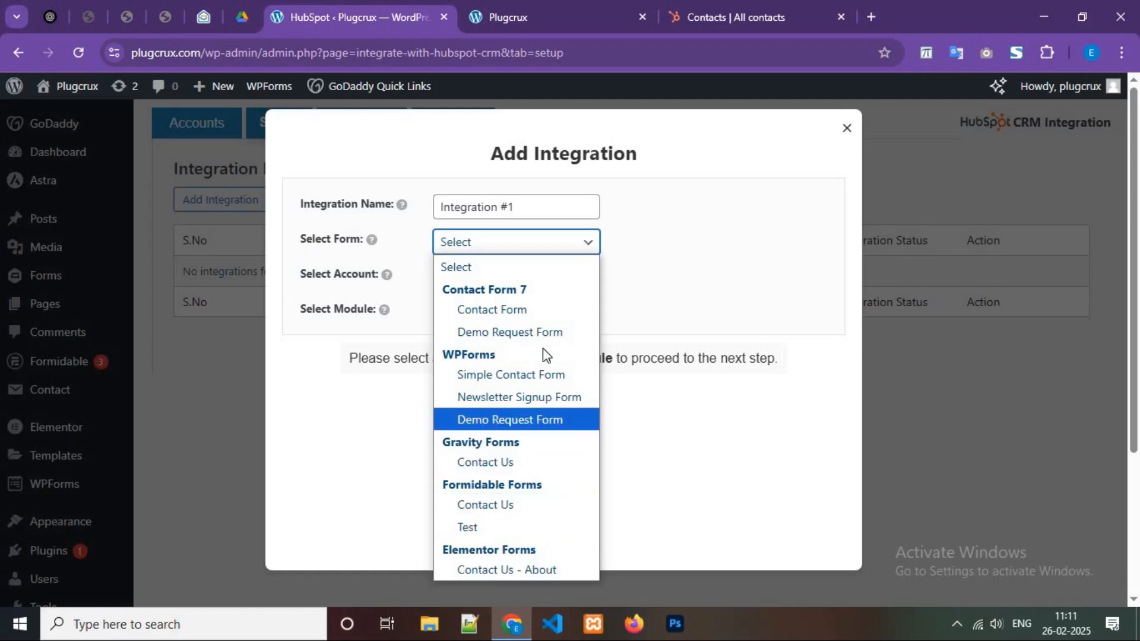
{"action": "left_click", "coordinate": [536, 310]}
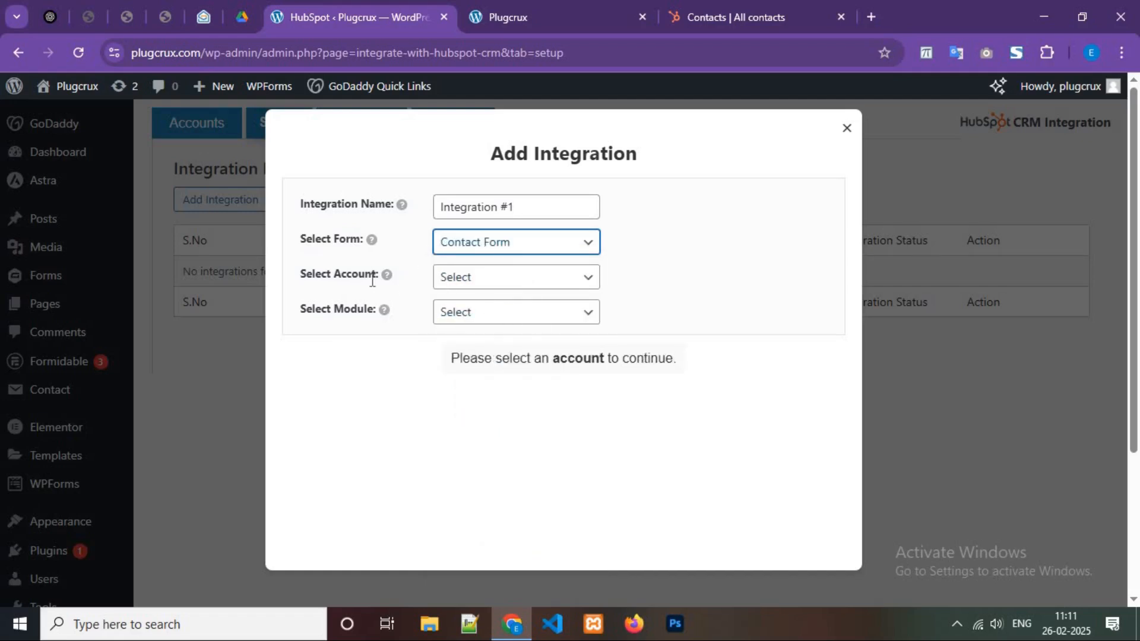
{"action": "left_click", "coordinate": [469, 283]}
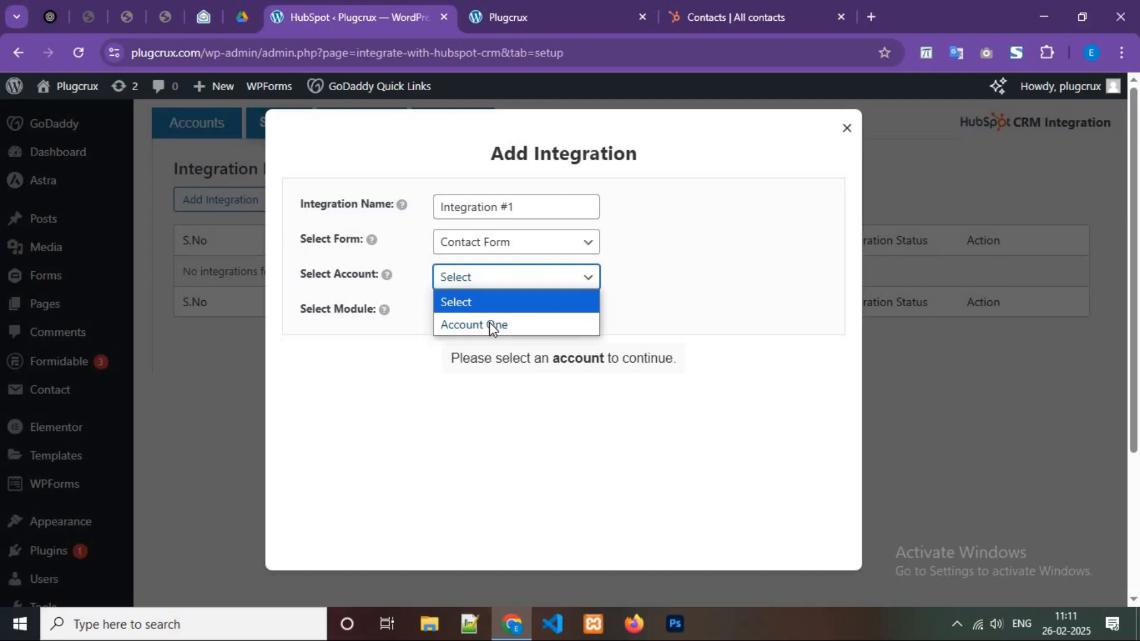
{"action": "left_click", "coordinate": [491, 326]}
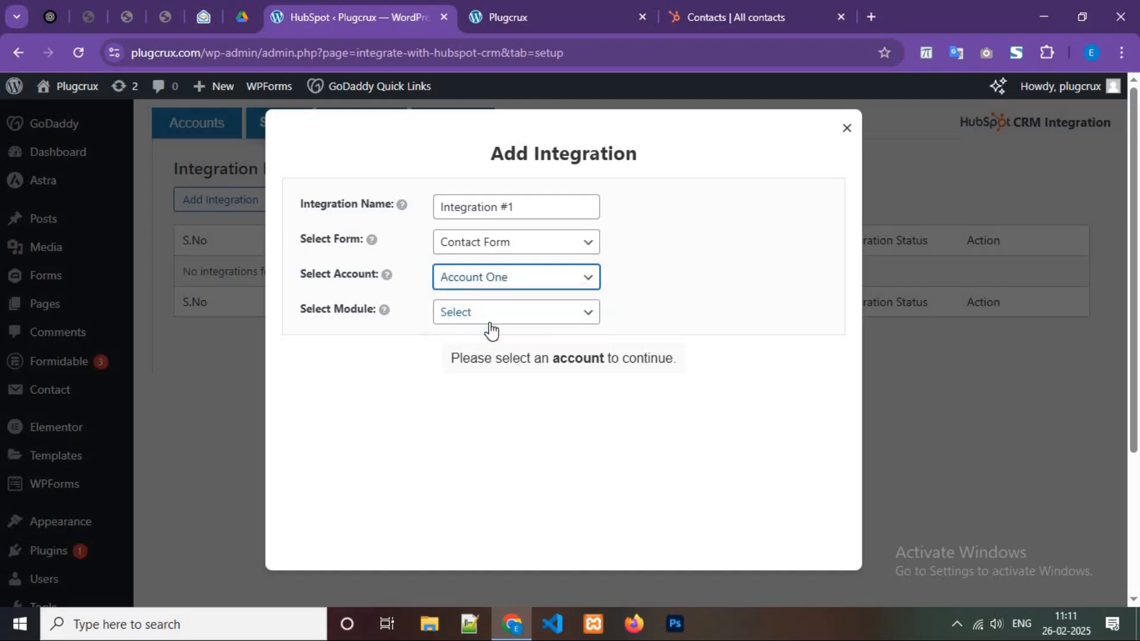
{"action": "left_click", "coordinate": [462, 317]}
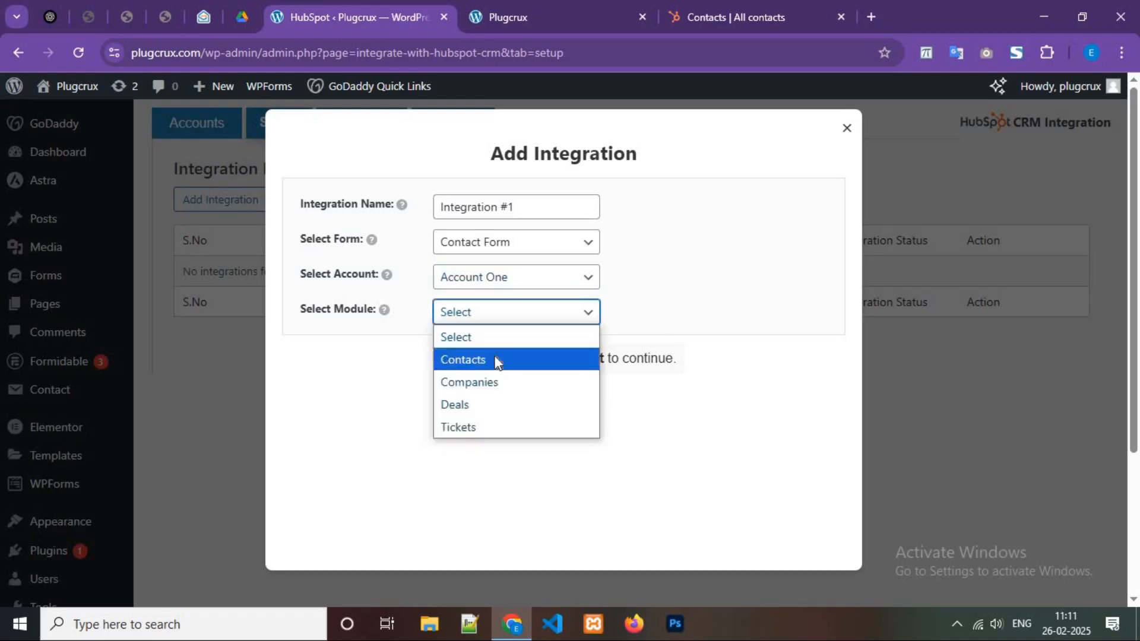
{"action": "key", "text": "Return"}
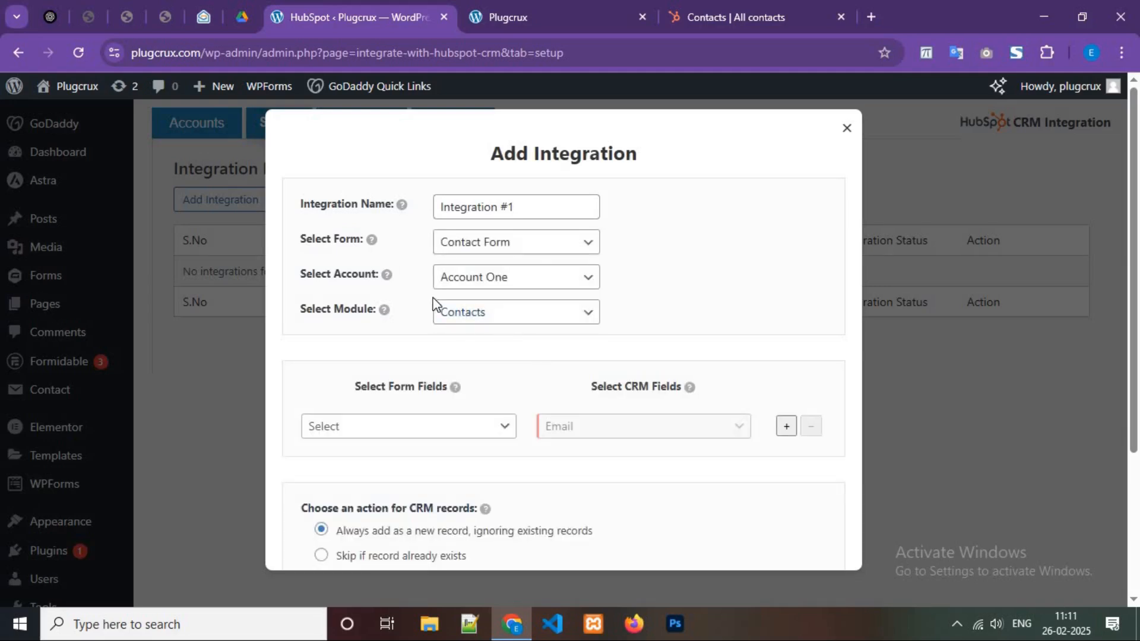
Check the public form's Your name and Your email fields, then go back to integration setup.
{"action": "left_click", "coordinate": [526, 7]}
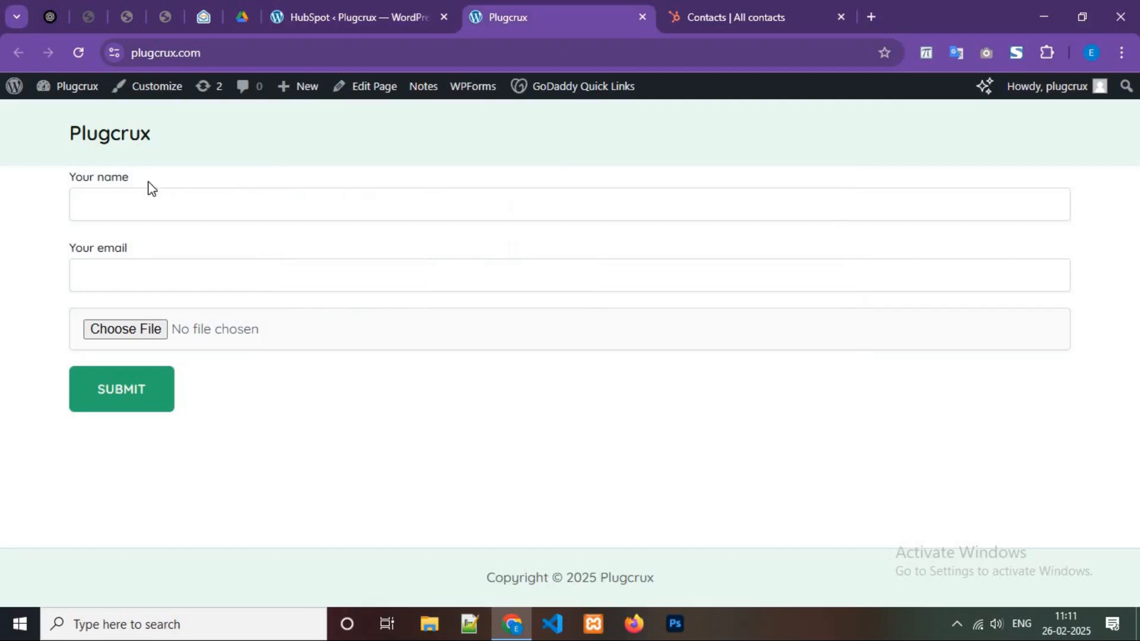
{"action": "left_click_drag", "start_coordinate": [128, 179], "coordinate": [67, 258]}
{"action": "left_click_drag", "start_coordinate": [166, 346], "coordinate": [135, 333]}
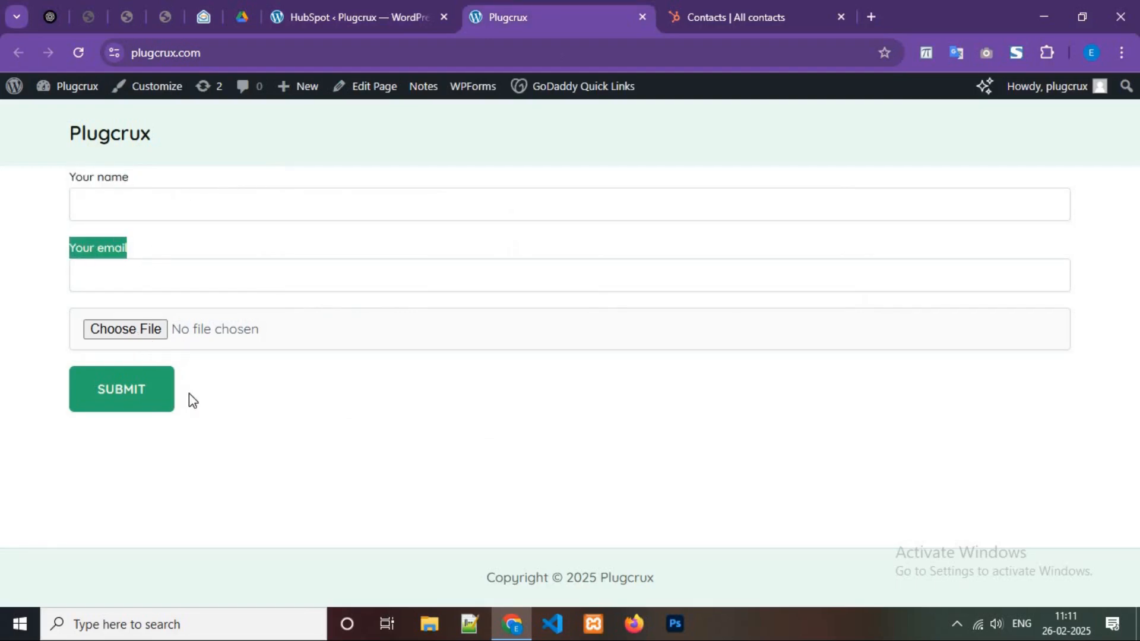
{"action": "left_click", "coordinate": [236, 404]}
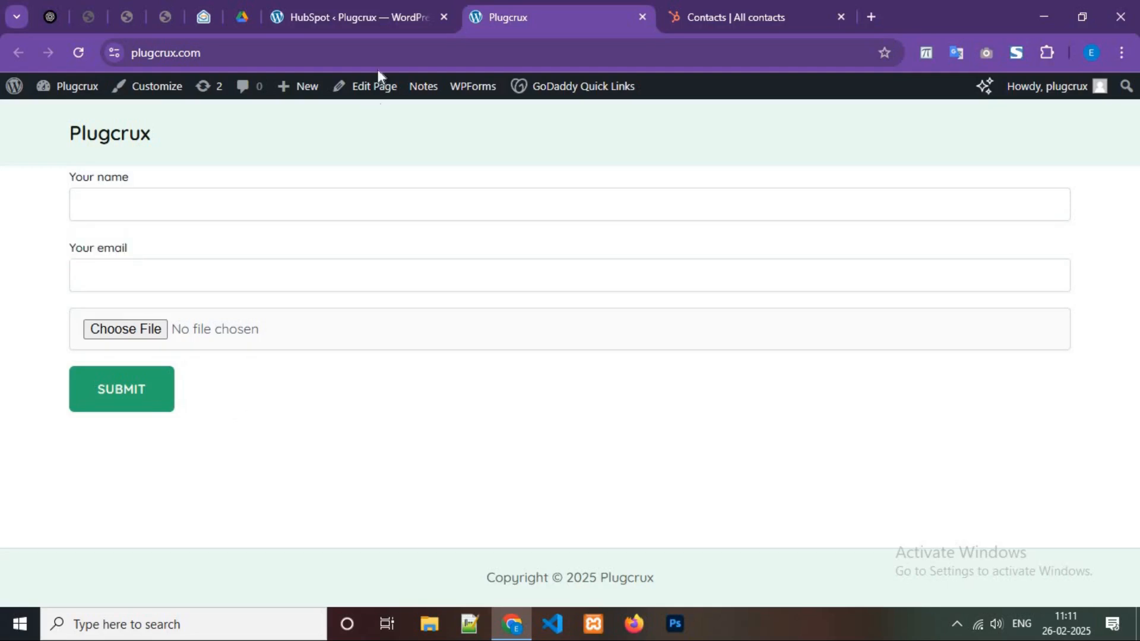
{"action": "left_click", "coordinate": [376, 6]}
Map your-email to Email in the first field-mapping row.
{"action": "scroll", "coordinate": [375, 357], "scroll_direction": "down", "scroll_amount": 1}
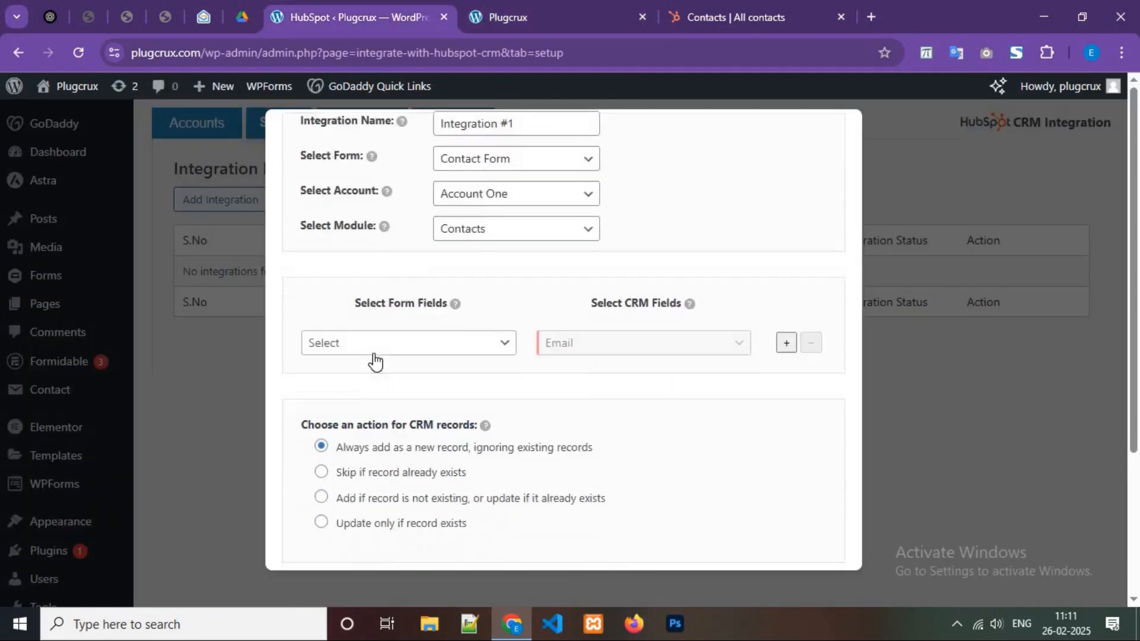
{"action": "left_click", "coordinate": [374, 356]}
{"action": "left_click", "coordinate": [435, 51]}
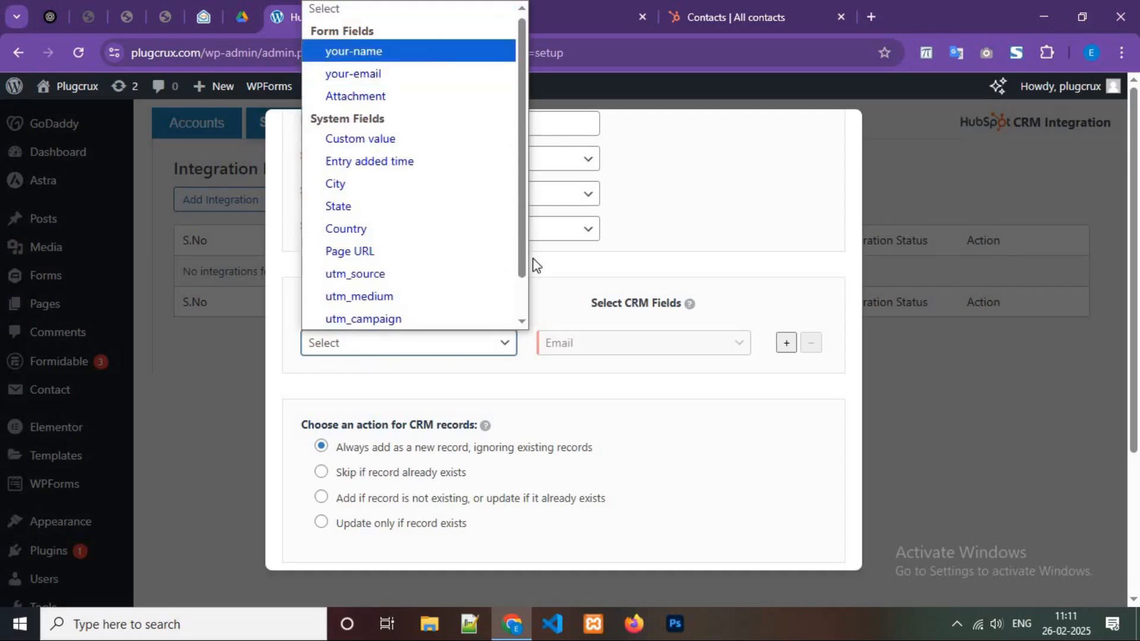
{"action": "left_click", "coordinate": [437, 347]}
{"action": "left_click", "coordinate": [424, 52]}
Add a second row mapping your-name to First Name.
{"action": "left_click", "coordinate": [786, 342]}
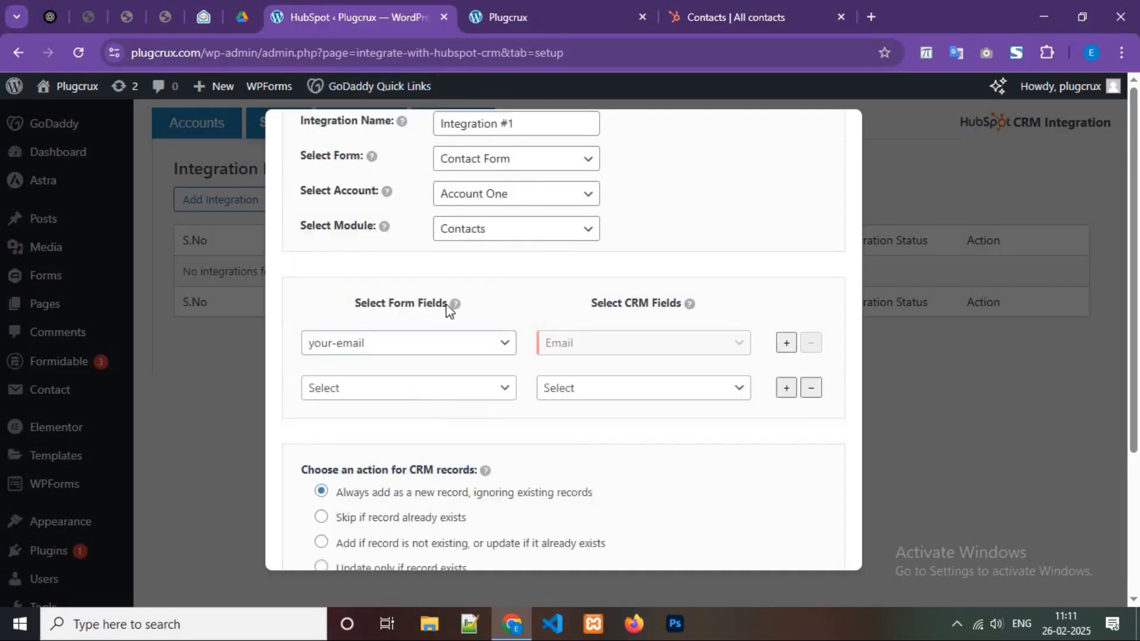
{"action": "left_click", "coordinate": [423, 387]}
{"action": "left_click", "coordinate": [381, 82]}
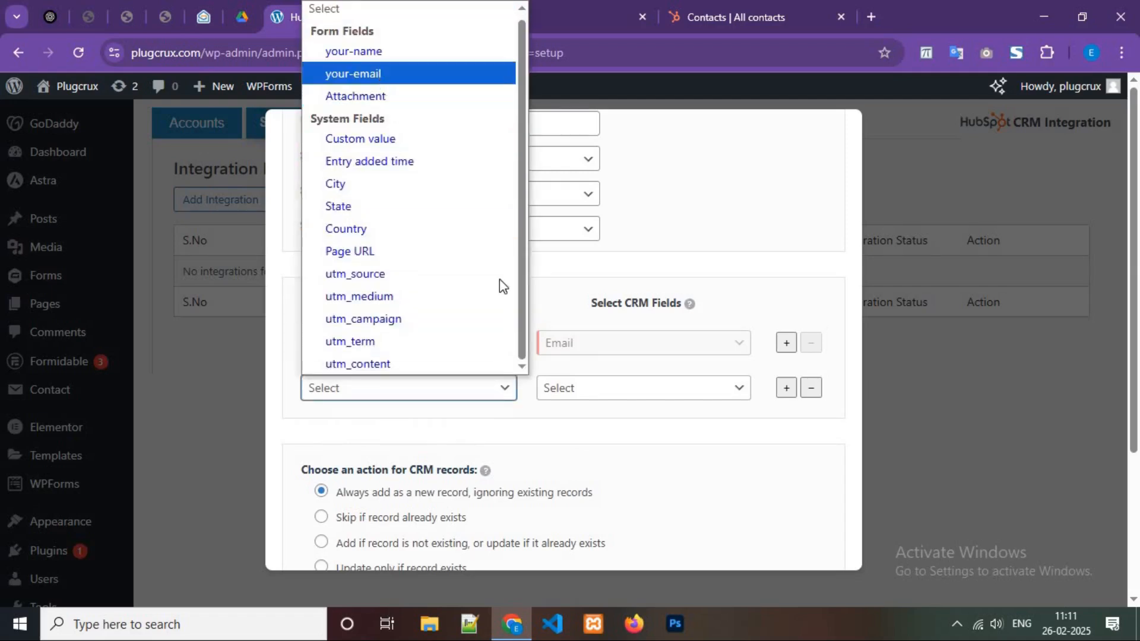
{"action": "left_click", "coordinate": [428, 387]}
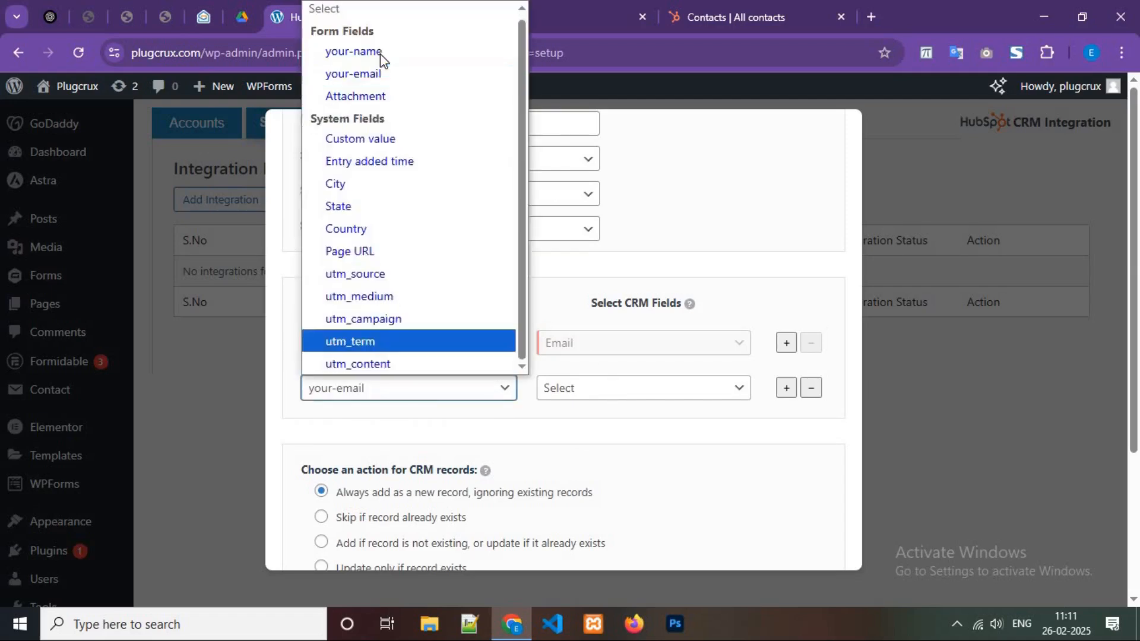
{"action": "left_click", "coordinate": [369, 52]}
{"action": "left_click", "coordinate": [598, 387]}
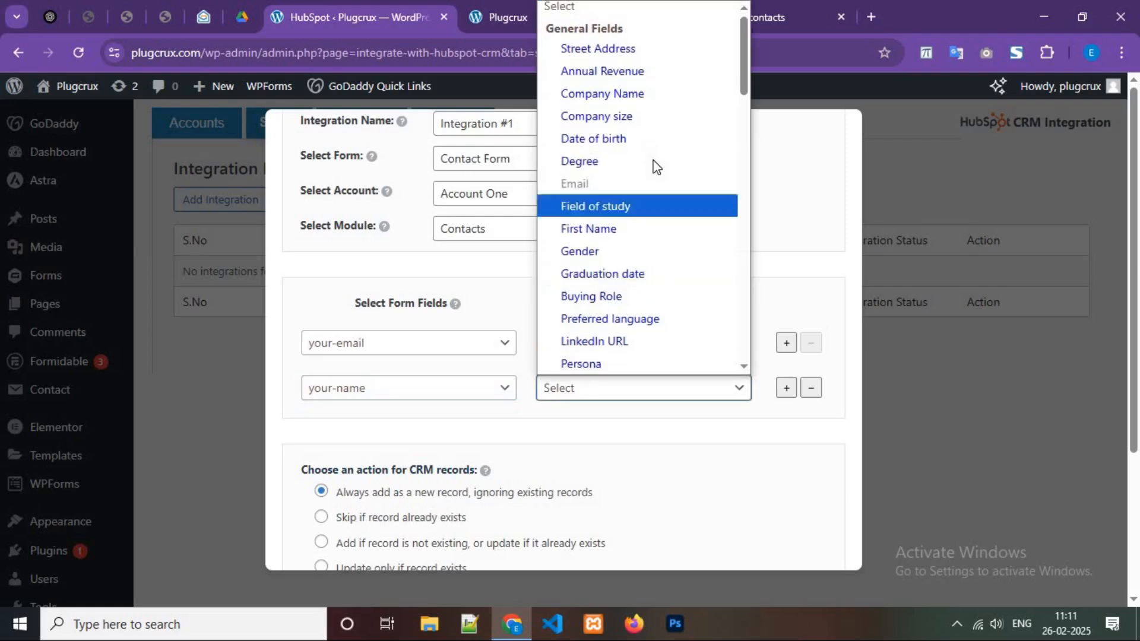
{"action": "key", "text": "Down"}
{"action": "key", "text": "Down"}
{"action": "key", "text": "Return"}
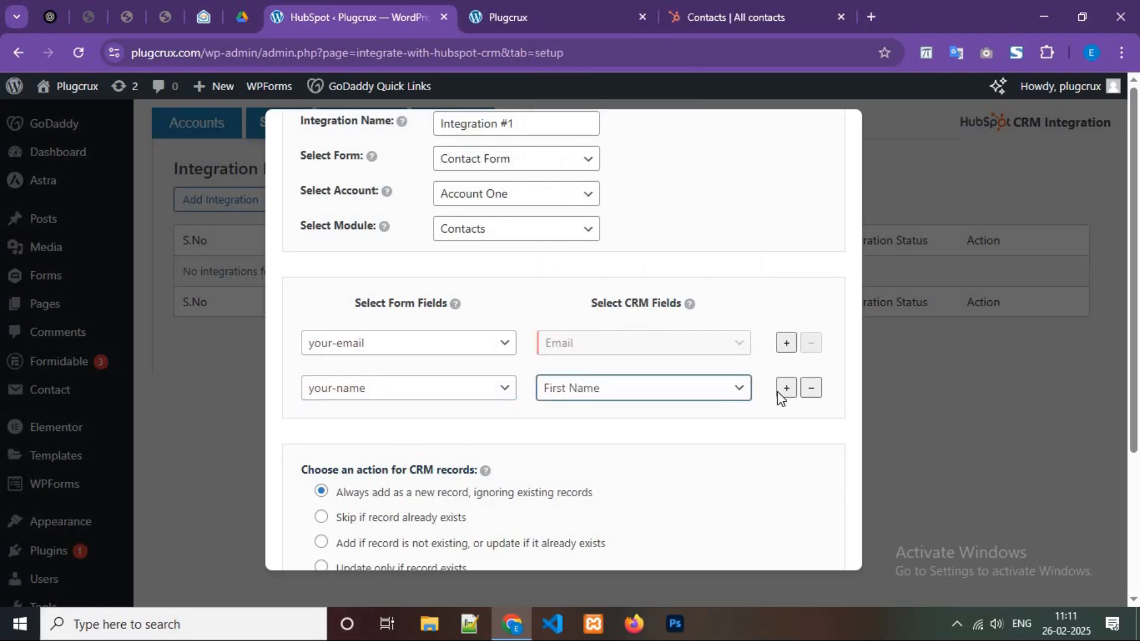
Add a third row mapping the Attachment upload to the HubSpot Attachment field.
{"action": "left_click", "coordinate": [786, 388]}
{"action": "left_click", "coordinate": [469, 435]}
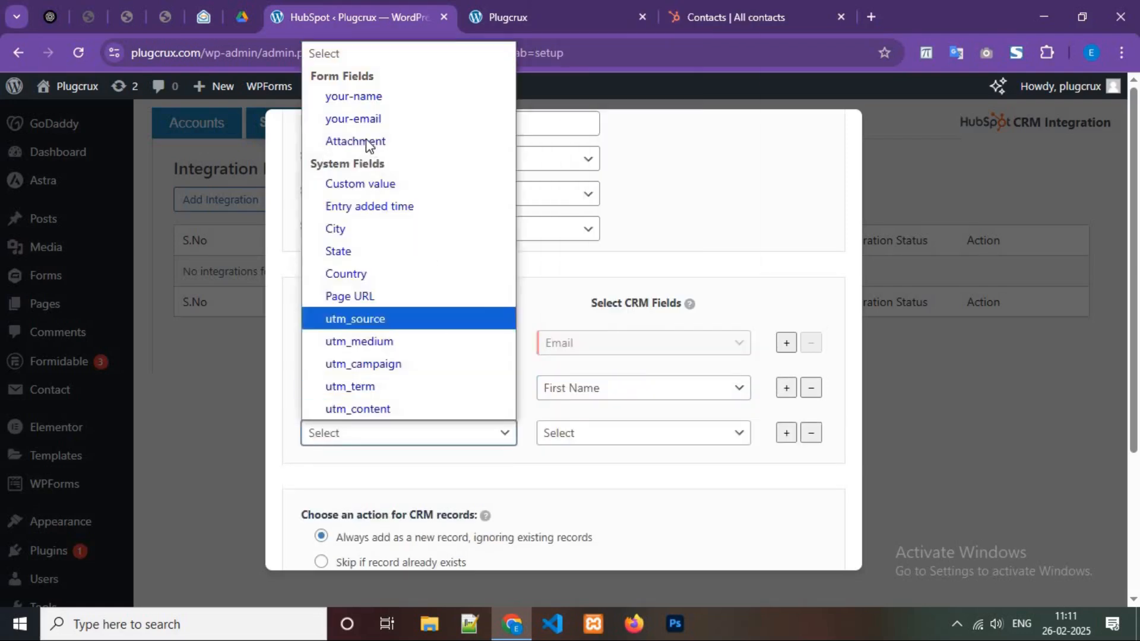
{"action": "left_click", "coordinate": [393, 143]}
{"action": "left_click", "coordinate": [596, 432]}
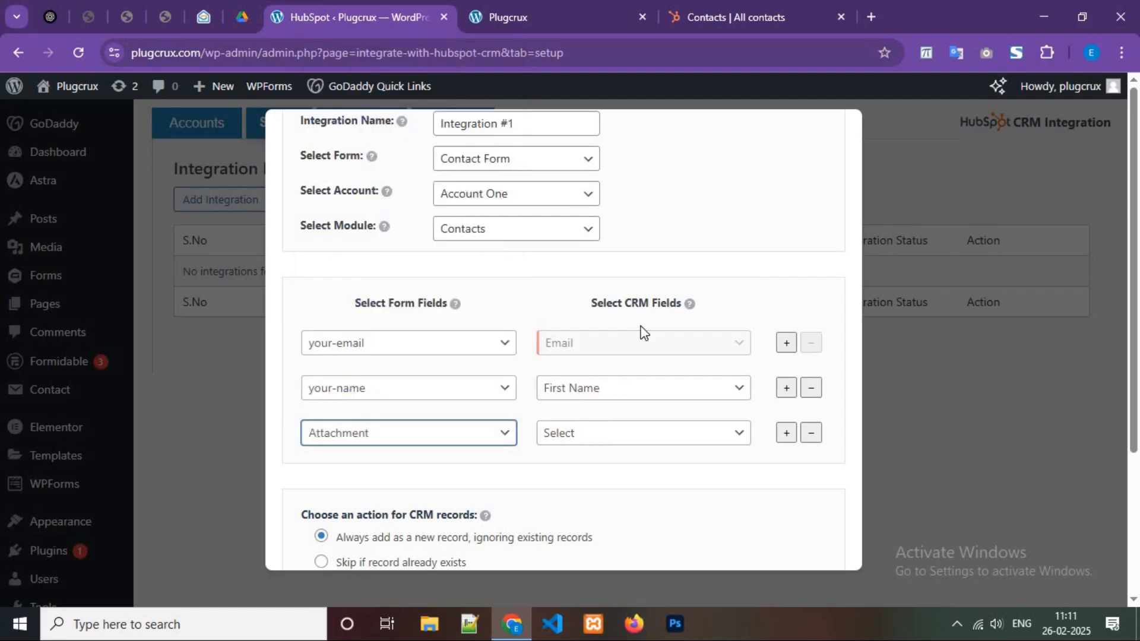
{"action": "scroll", "coordinate": [640, 325], "scroll_direction": "down", "scroll_amount": 15}
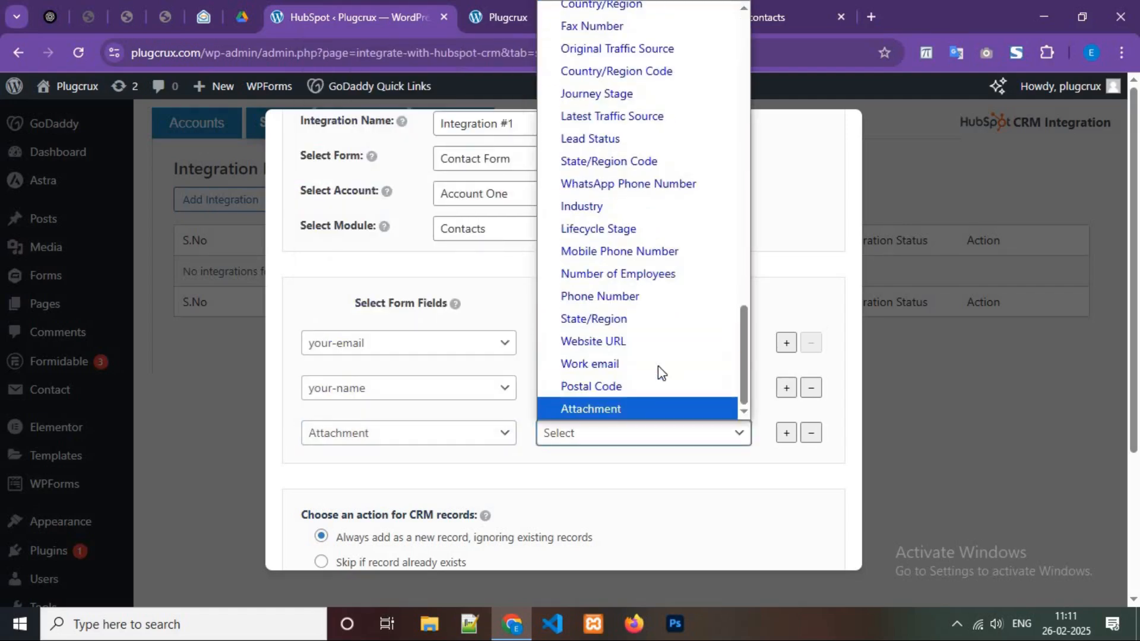
{"action": "scroll", "coordinate": [612, 323], "scroll_direction": "up", "scroll_amount": 5}
{"action": "scroll", "coordinate": [611, 323], "scroll_direction": "up", "scroll_amount": 4}
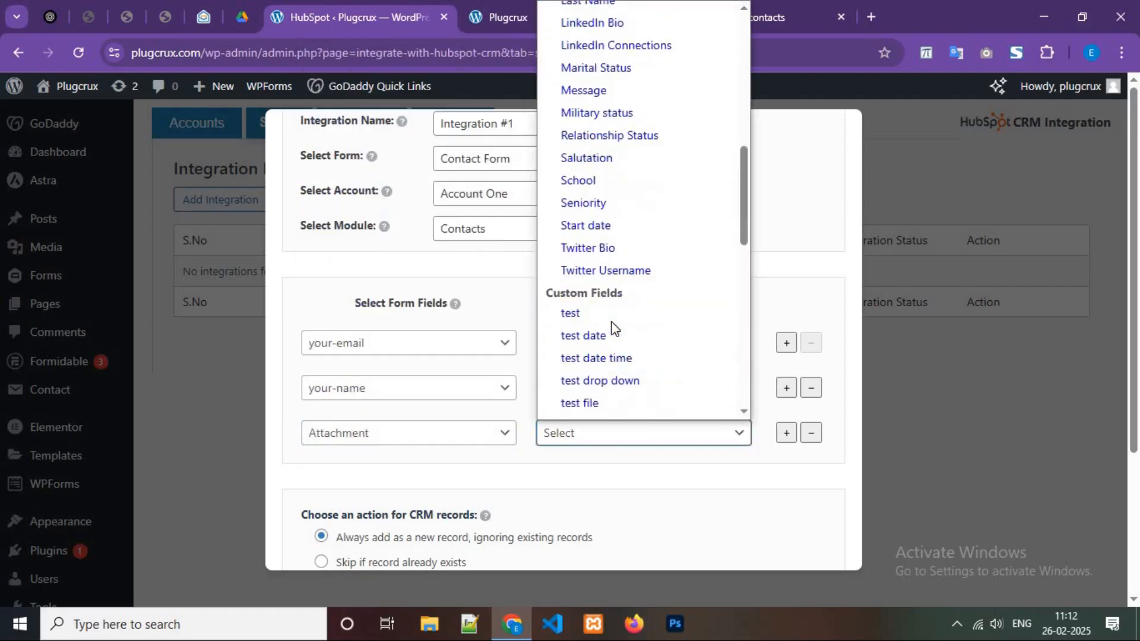
{"action": "scroll", "coordinate": [611, 325], "scroll_direction": "down", "scroll_amount": 10}
{"action": "left_click", "coordinate": [583, 409]}
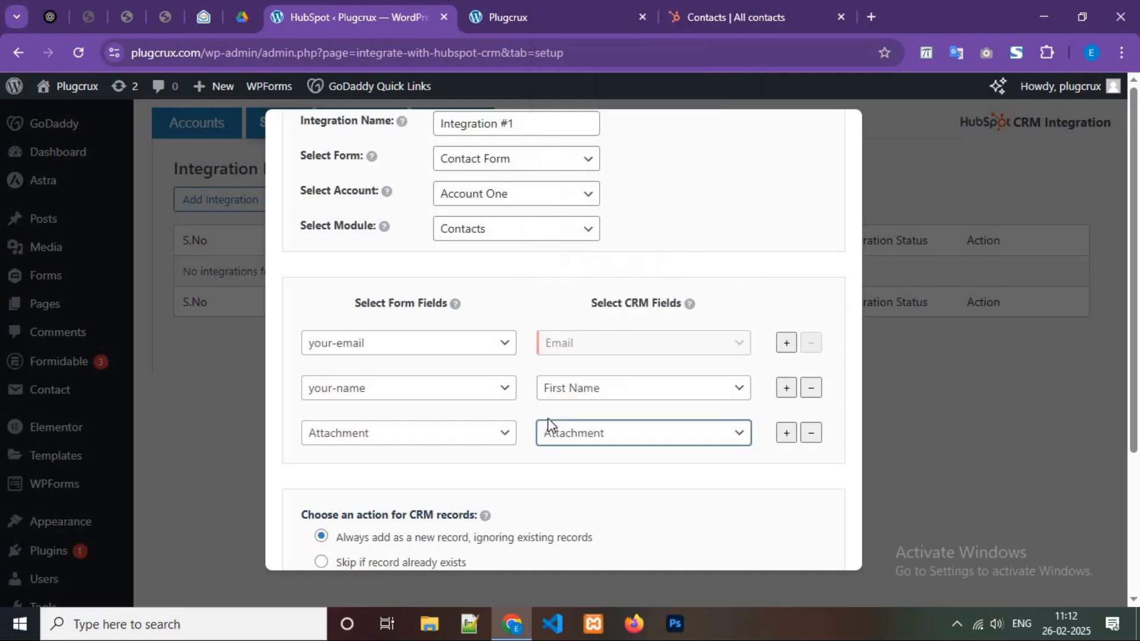
{"action": "scroll", "coordinate": [548, 422], "scroll_direction": "down", "scroll_amount": 2}
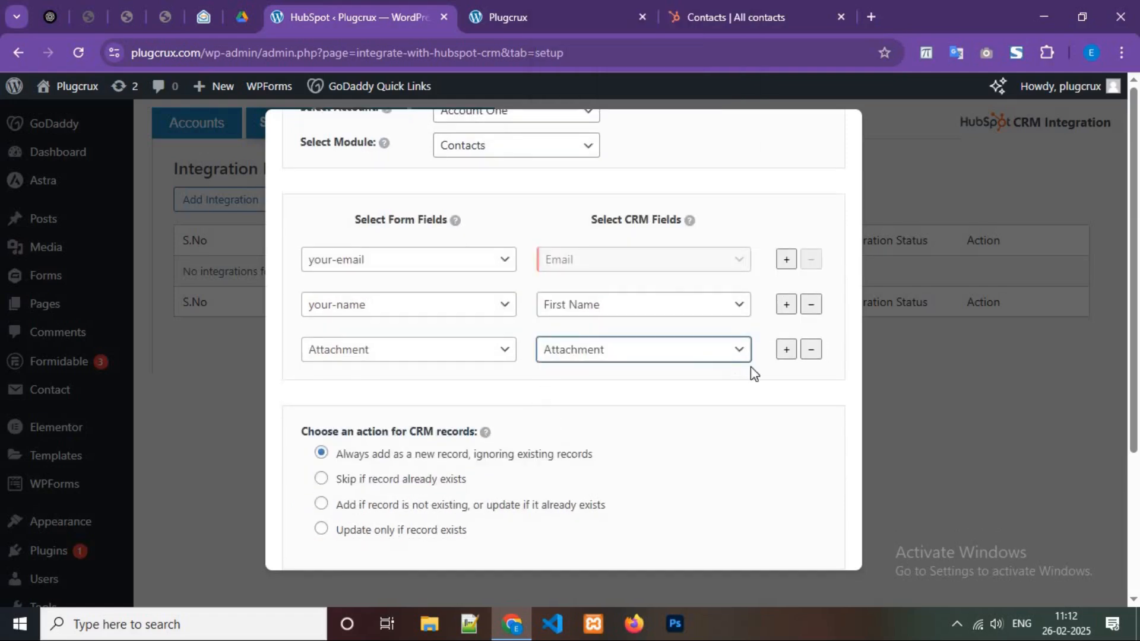
Remove the extra fourth mapping row that was set to a Custom value.
{"action": "left_click", "coordinate": [788, 354]}
{"action": "left_click", "coordinate": [416, 396]}
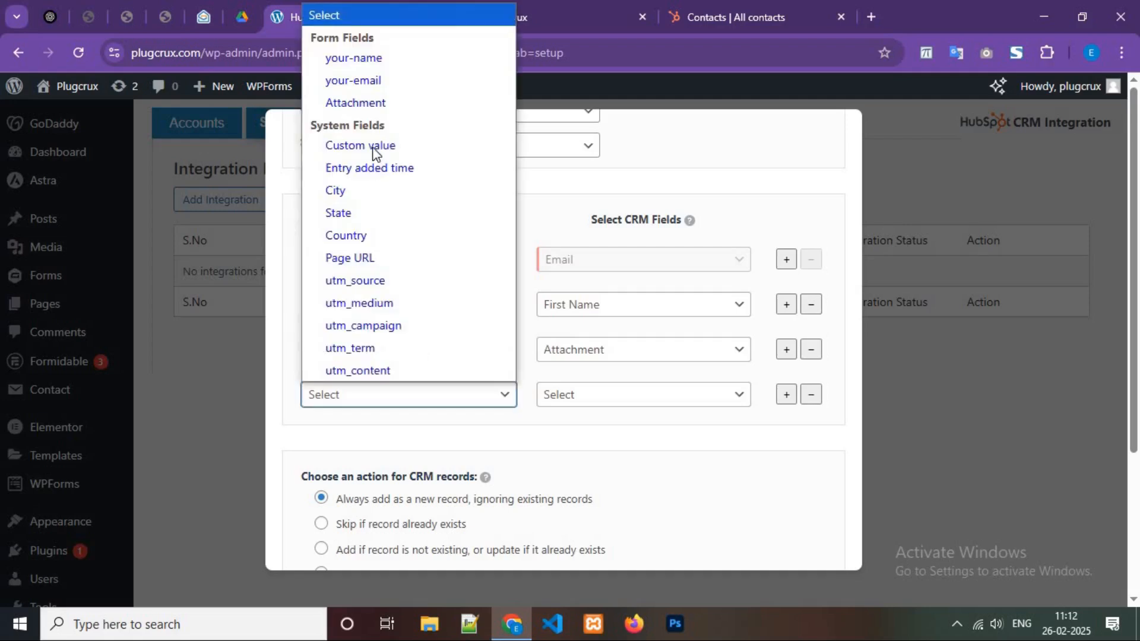
{"action": "left_click", "coordinate": [395, 145]}
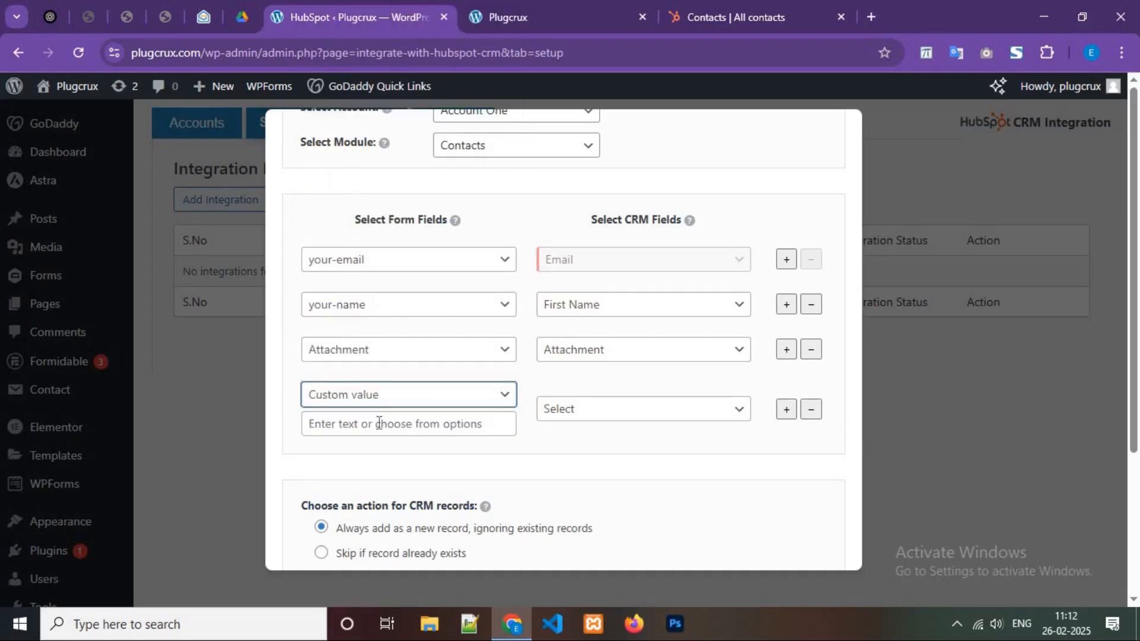
{"action": "left_click", "coordinate": [378, 422]}
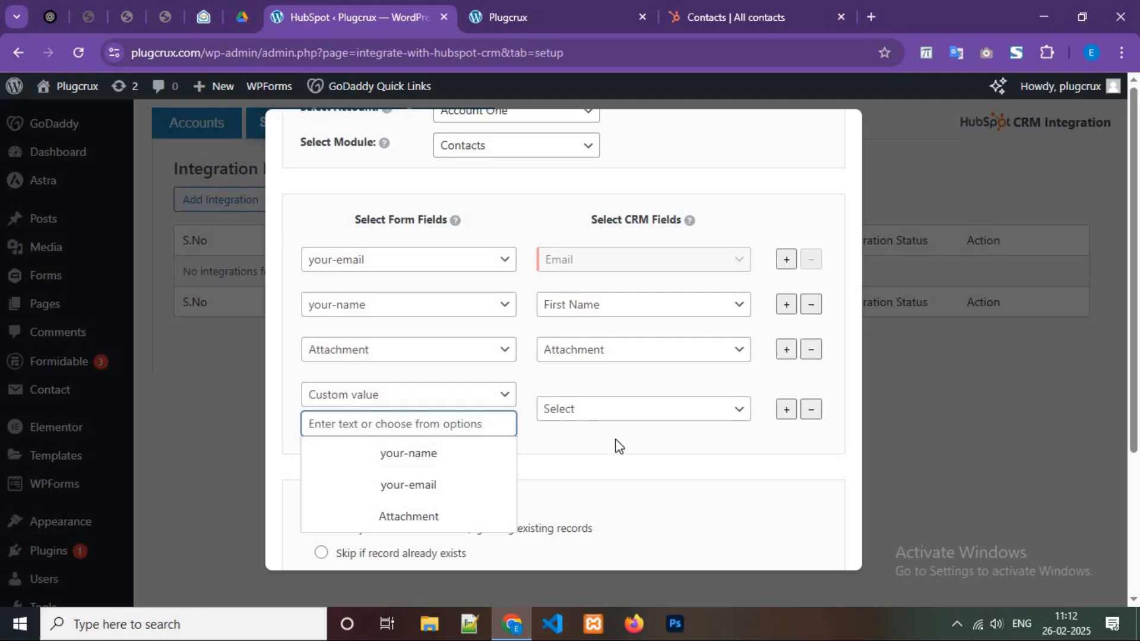
{"action": "left_click", "coordinate": [600, 415]}
{"action": "left_click", "coordinate": [433, 395]}
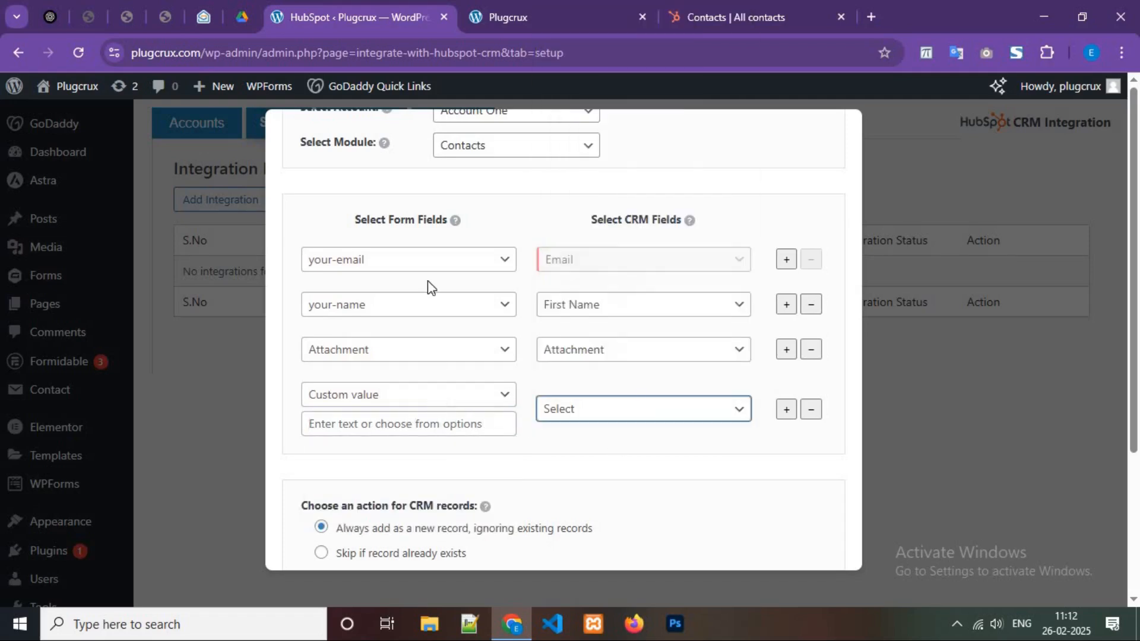
{"action": "key", "text": "Down"}
{"action": "key", "text": "Down"}
{"action": "key", "text": "Down"}
{"action": "key", "text": "Down"}
{"action": "key", "text": "Down"}
{"action": "key", "text": "Down"}
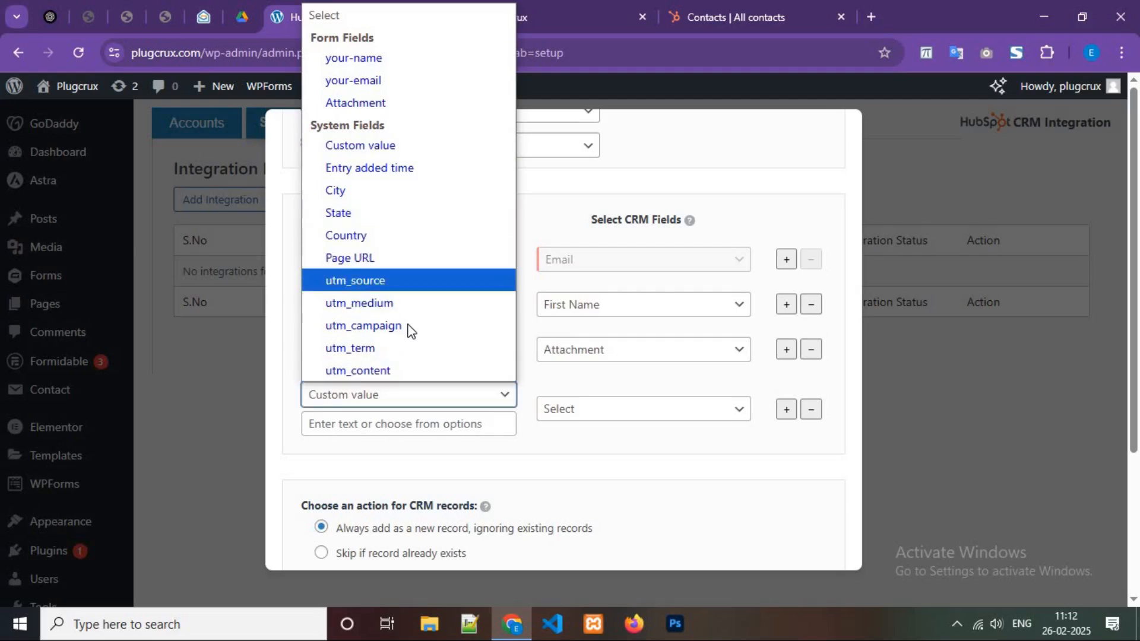
{"action": "left_click", "coordinate": [809, 410]}
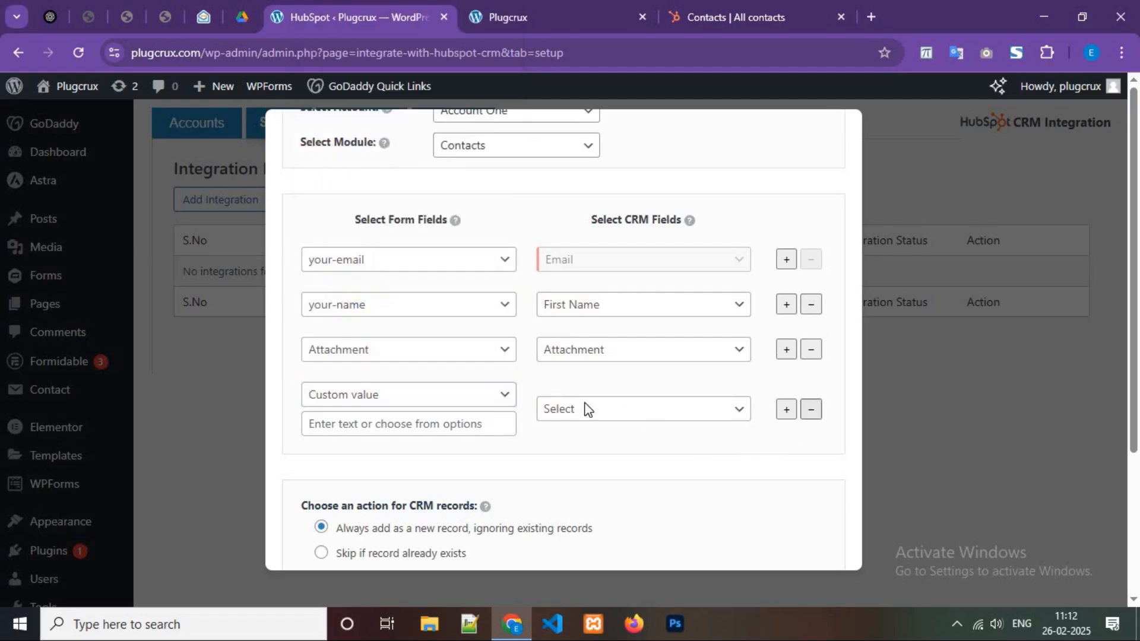
{"action": "scroll", "coordinate": [436, 373], "scroll_direction": "down", "scroll_amount": 2}
Choose how existing records are handled and add the note 'Test Note' to contacts.
{"action": "left_click", "coordinate": [422, 397]}
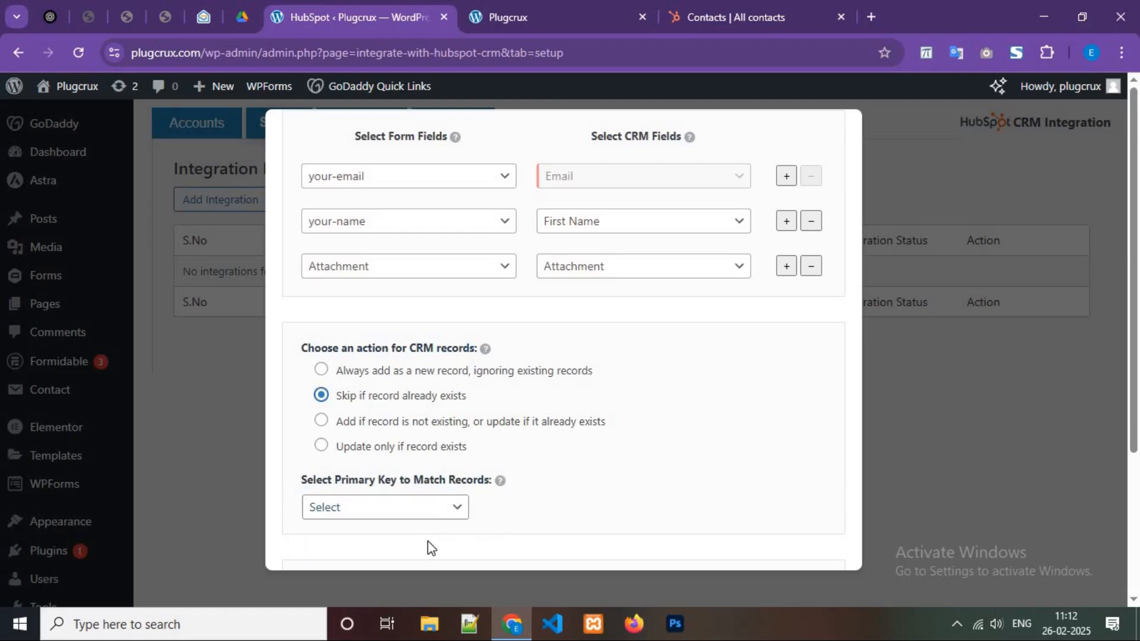
{"action": "left_click", "coordinate": [426, 508]}
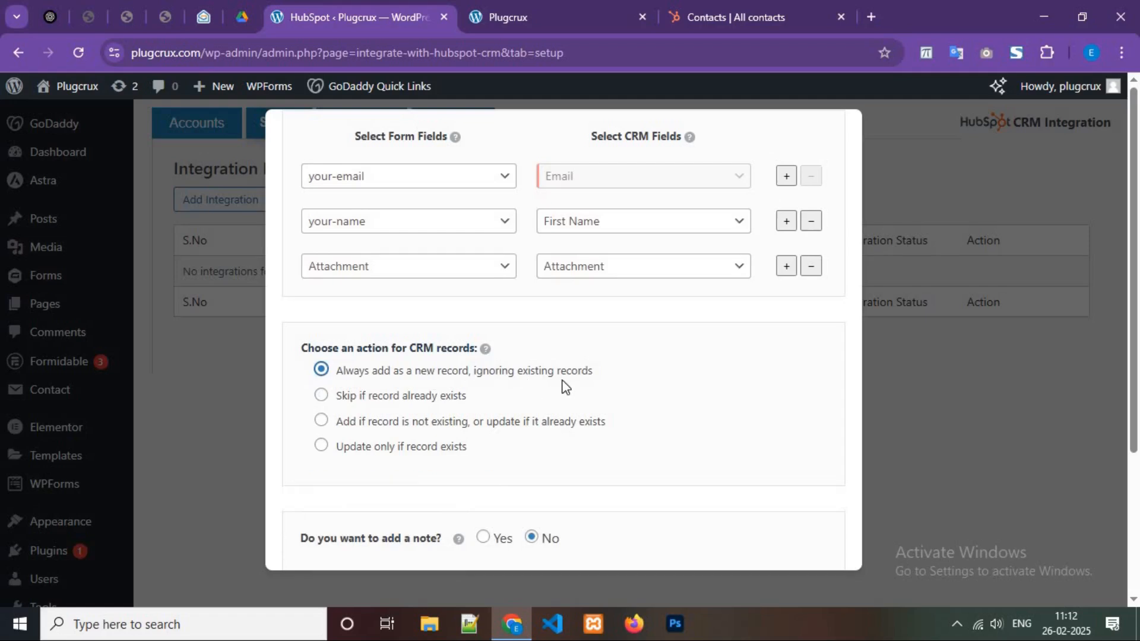
{"action": "scroll", "coordinate": [493, 407], "scroll_direction": "down", "scroll_amount": 2}
{"action": "left_click", "coordinate": [483, 394]}
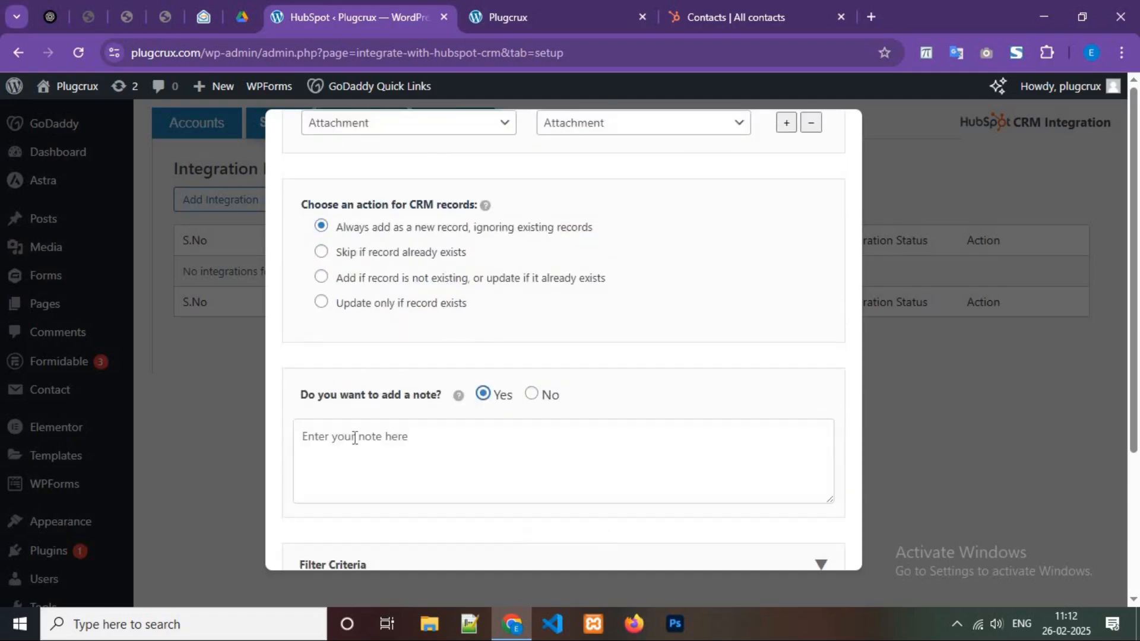
{"action": "scroll", "coordinate": [340, 355], "scroll_direction": "down", "scroll_amount": 2}
{"action": "left_click", "coordinate": [346, 345]}
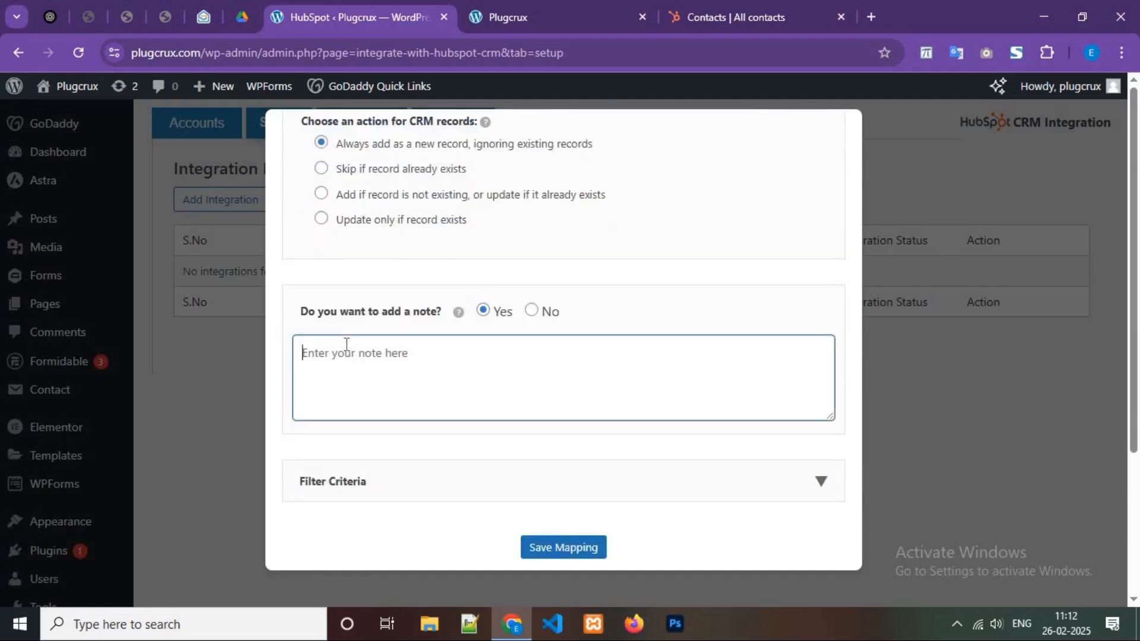
{"action": "type", "text": "Test Note"}
Try a Filter Criteria condition on your-name, then collapse the section without finishing it.
{"action": "scroll", "coordinate": [646, 487], "scroll_direction": "down", "scroll_amount": 1}
{"action": "left_click", "coordinate": [647, 486]}
{"action": "scroll", "coordinate": [372, 461], "scroll_direction": "down", "scroll_amount": 2}
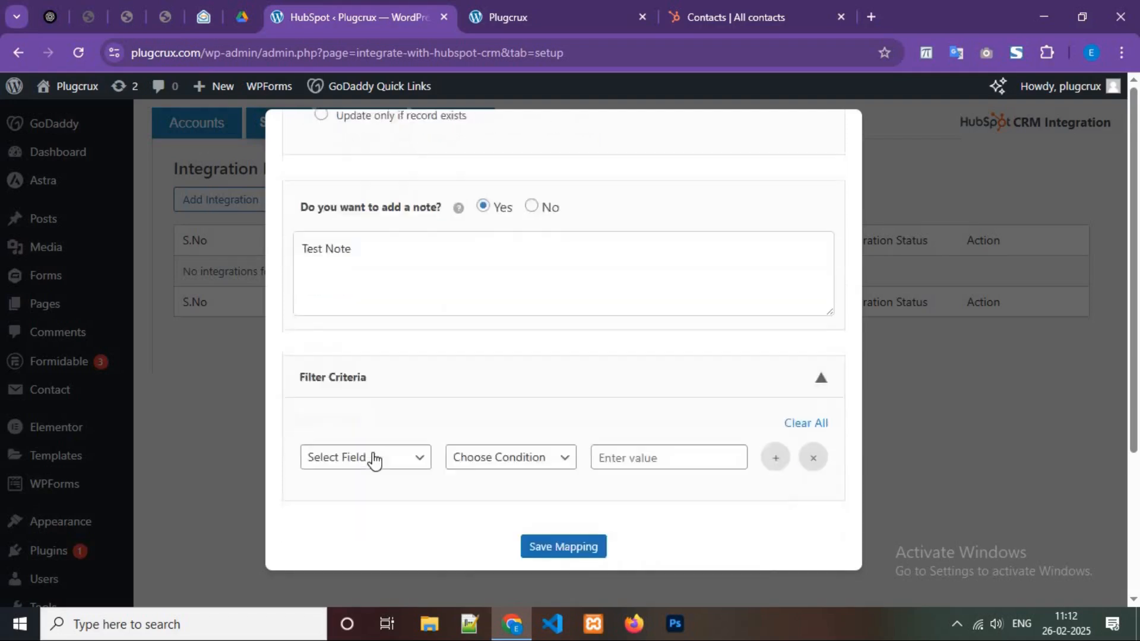
{"action": "left_click", "coordinate": [373, 461]}
{"action": "left_click", "coordinate": [389, 504]}
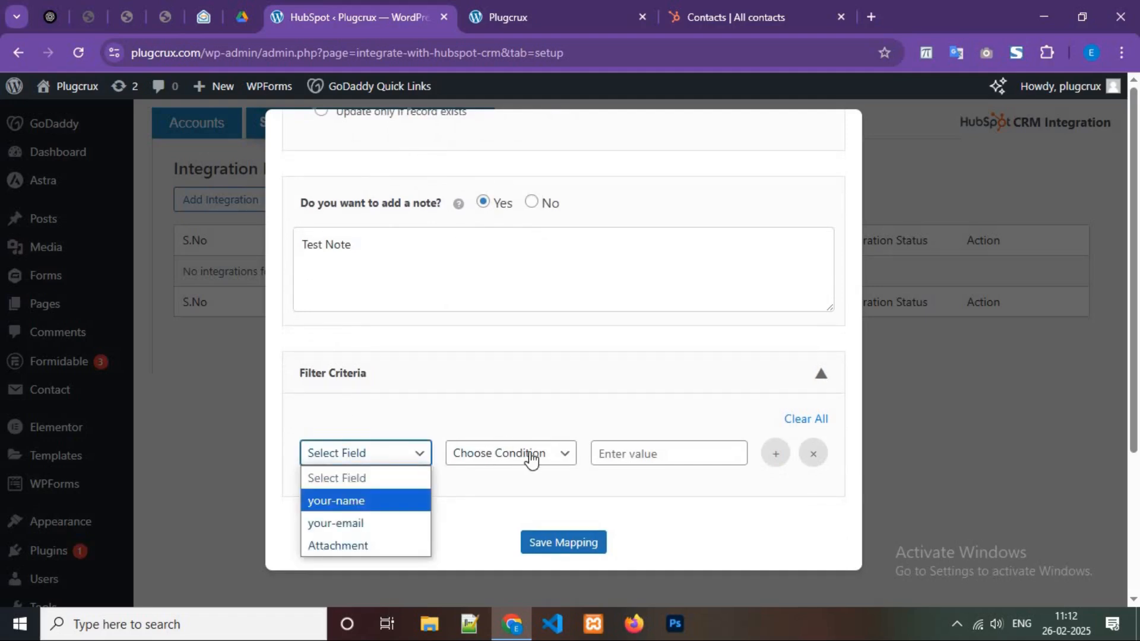
{"action": "left_click", "coordinate": [528, 457]}
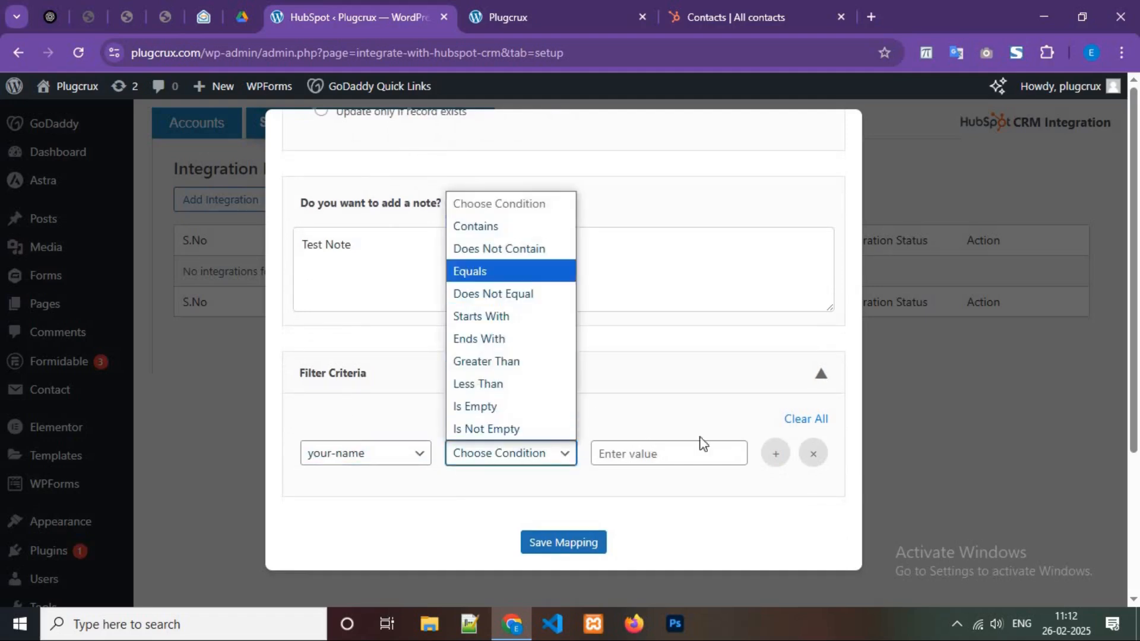
{"action": "left_click", "coordinate": [703, 390]}
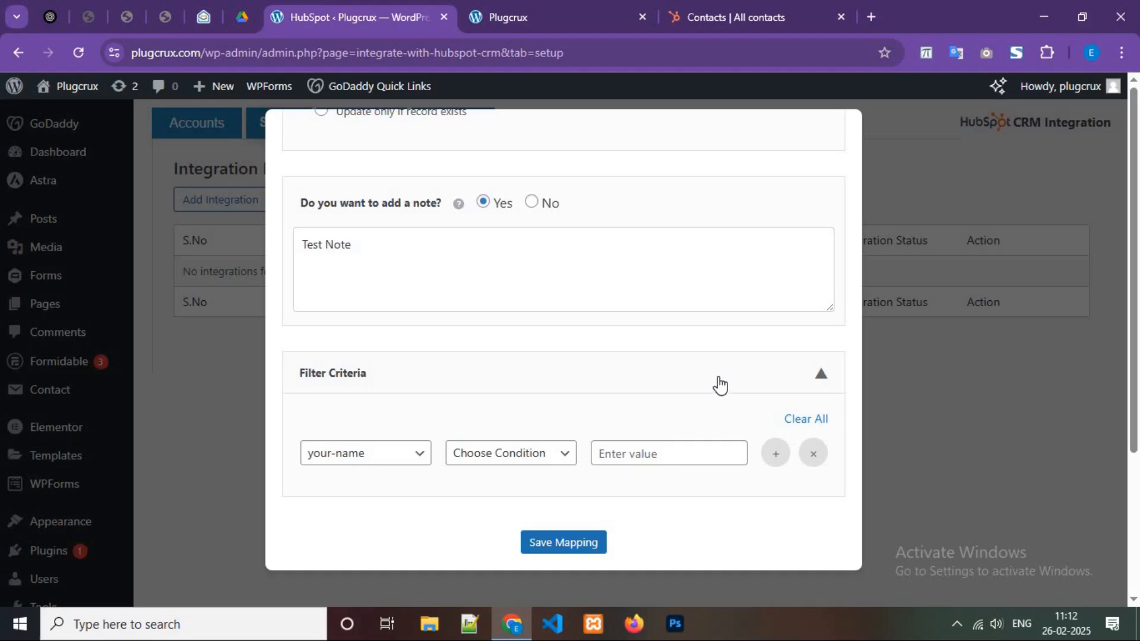
{"action": "left_click", "coordinate": [677, 377]}
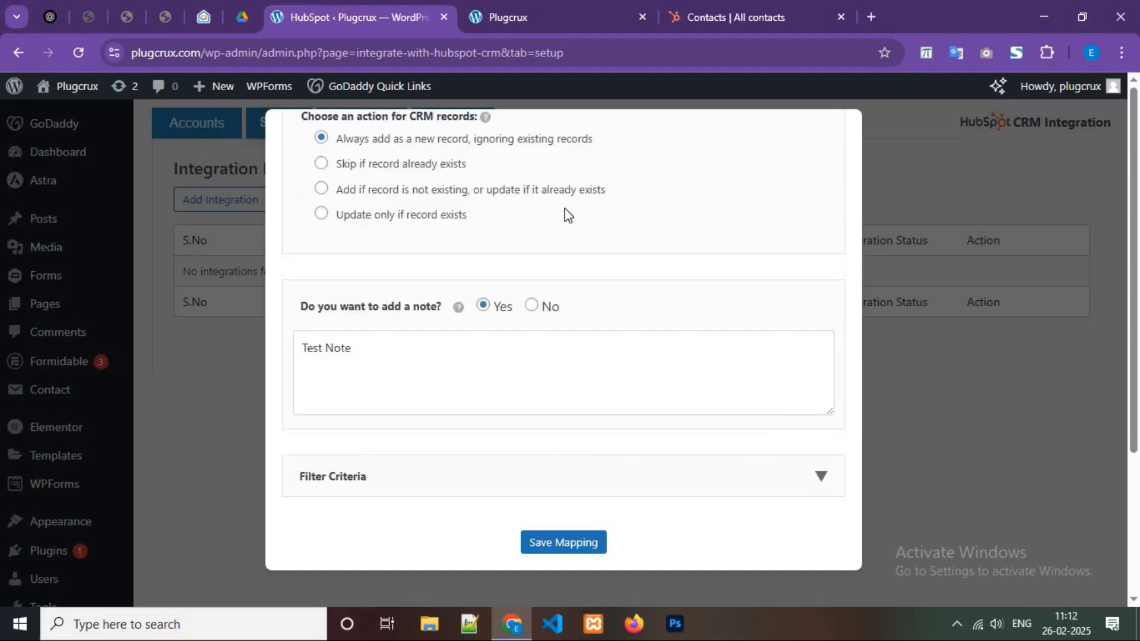
Dismiss the missing-fields warning, Clear All filter conditions, and save the mapping.
{"action": "left_click", "coordinate": [580, 555]}
{"action": "left_click", "coordinate": [692, 181]}
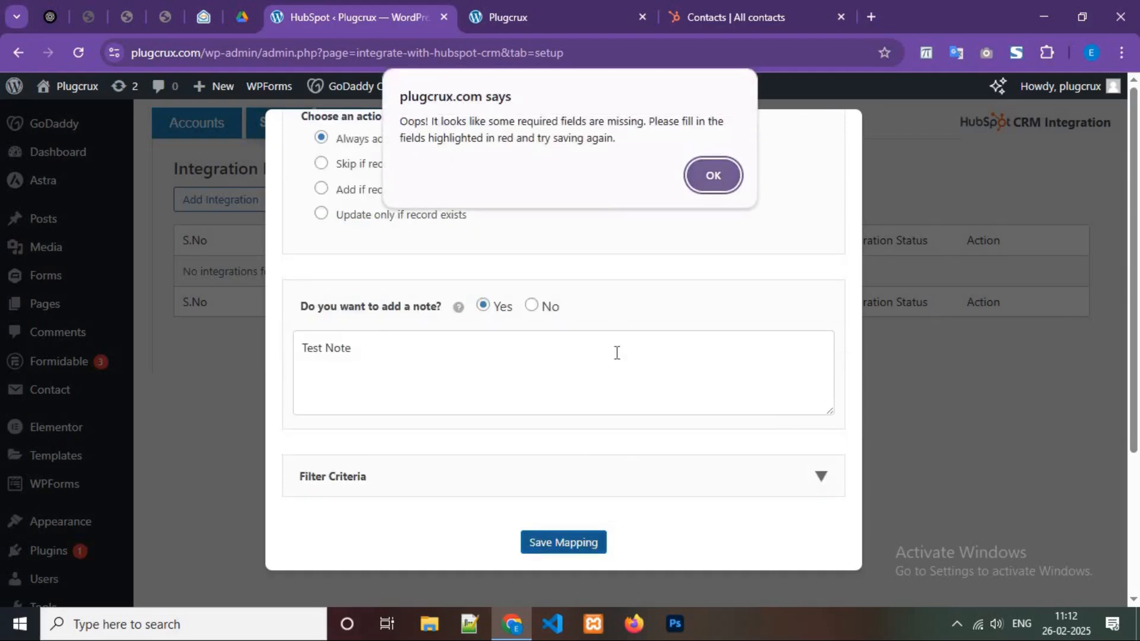
{"action": "scroll", "coordinate": [616, 357], "scroll_direction": "up", "scroll_amount": 5}
{"action": "scroll", "coordinate": [648, 468], "scroll_direction": "down", "scroll_amount": 8}
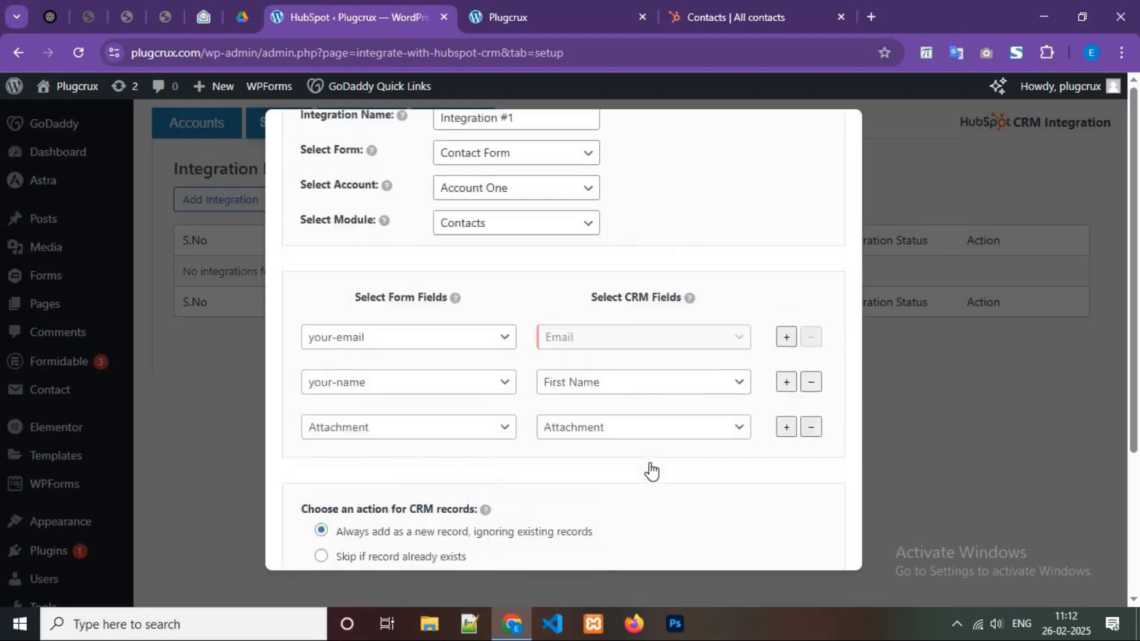
{"action": "left_click", "coordinate": [523, 472]}
{"action": "scroll", "coordinate": [483, 439], "scroll_direction": "down", "scroll_amount": 2}
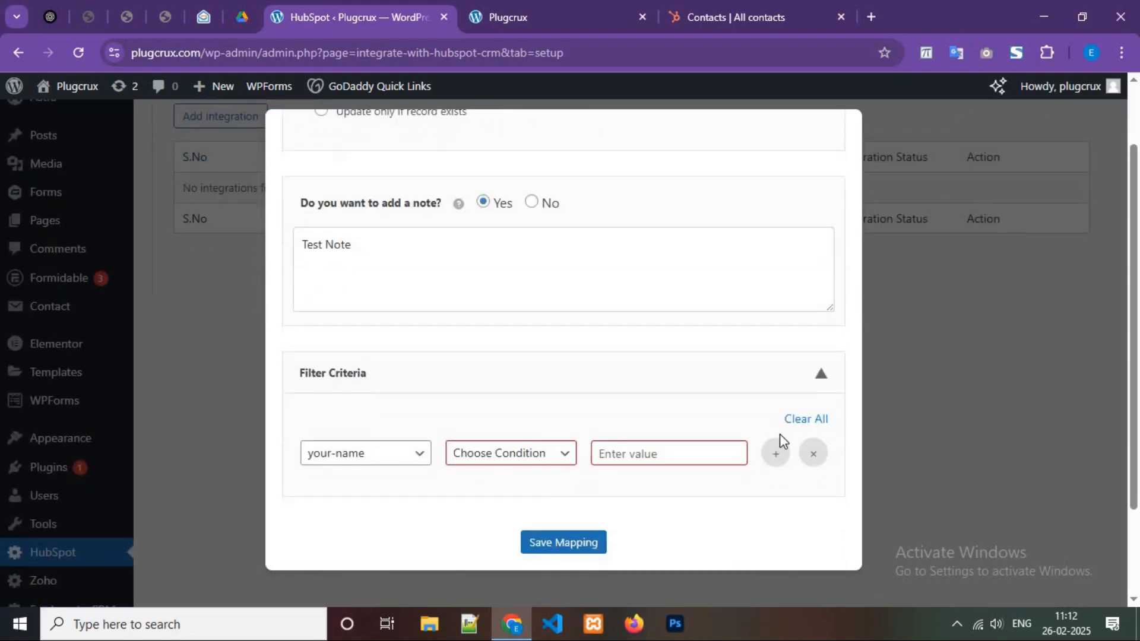
{"action": "left_click", "coordinate": [805, 420]}
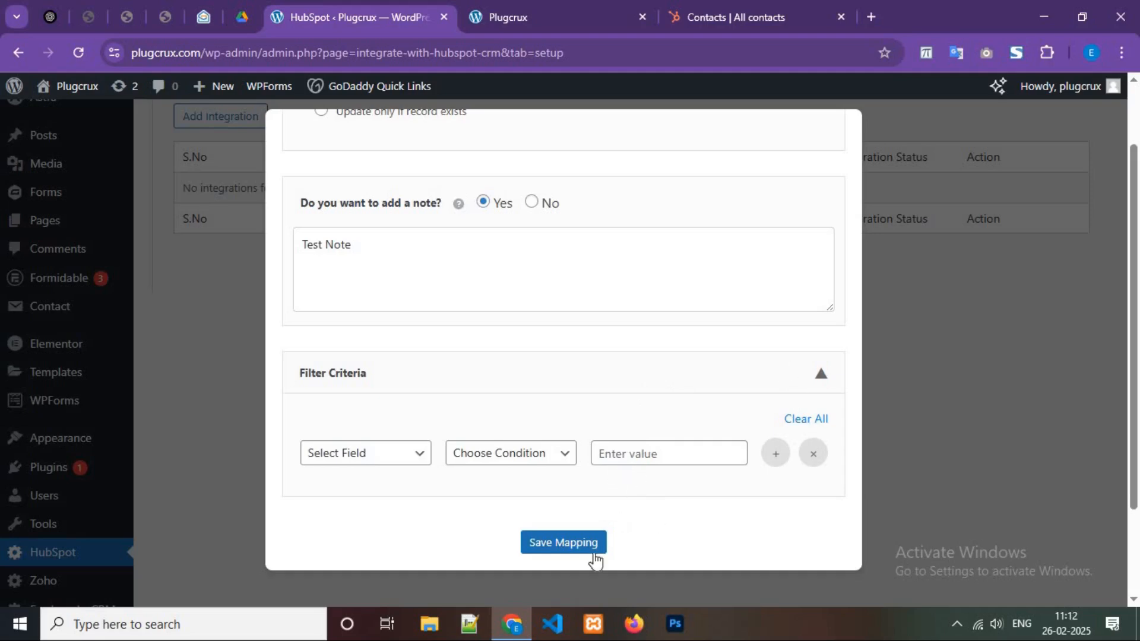
{"action": "left_click", "coordinate": [572, 554]}
{"action": "left_click", "coordinate": [574, 555]}
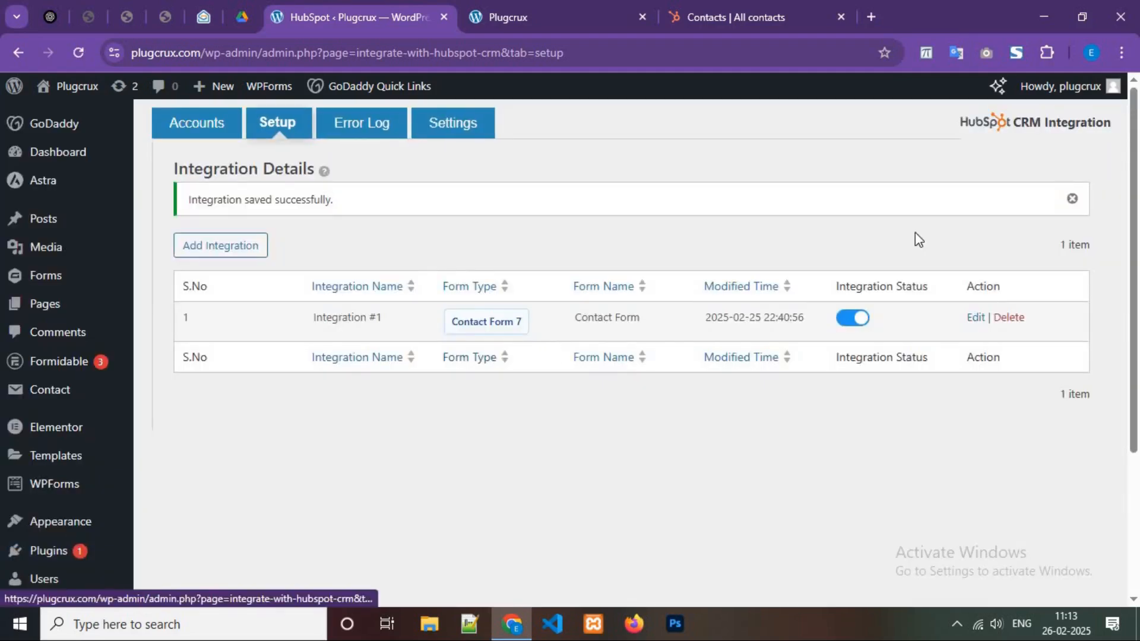
Close the 'Integration saved successfully' notice and view the empty Error Log tab.
{"action": "left_click", "coordinate": [1071, 201]}
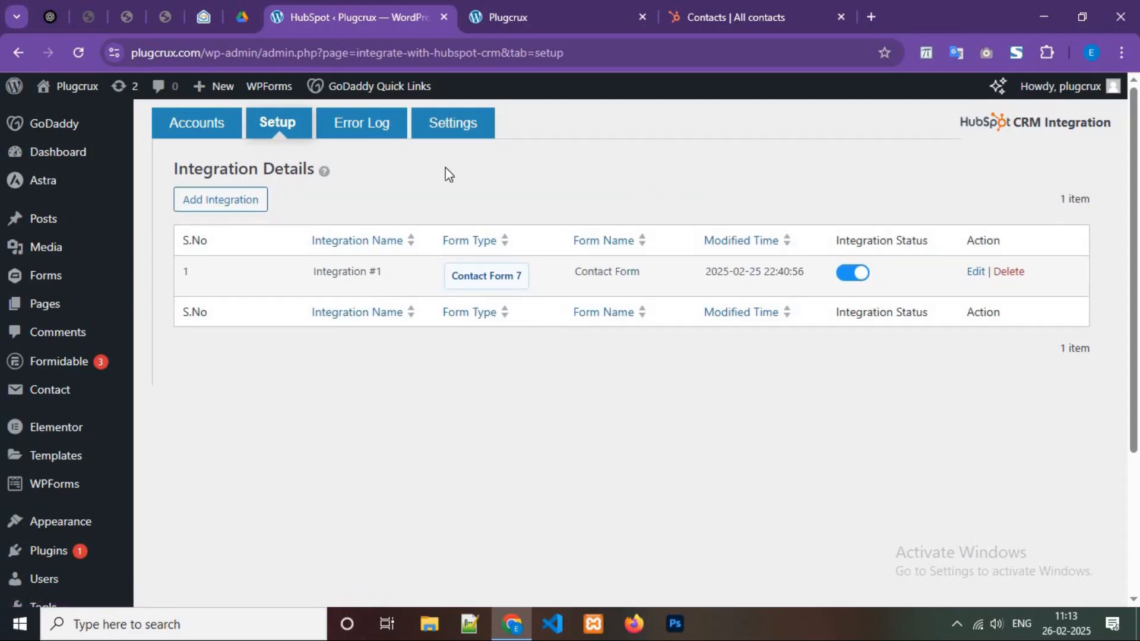
{"action": "left_click", "coordinate": [348, 124]}
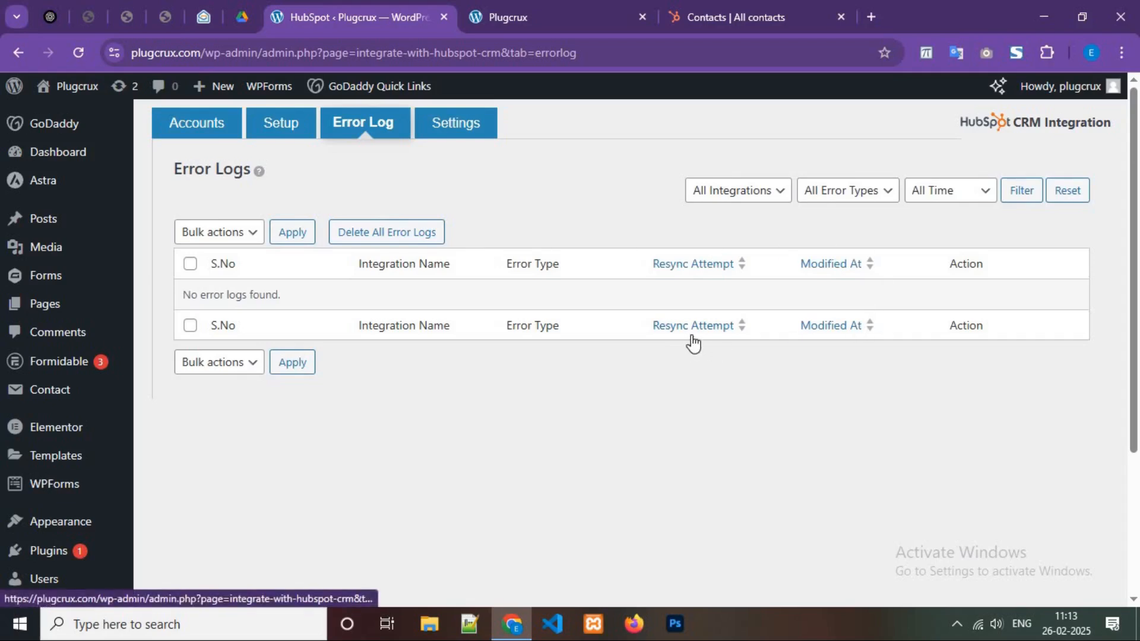
Reload HubSpot's All contacts list, confirm it holds 0 records, and return to the contact form.
{"action": "left_click", "coordinate": [772, 9]}
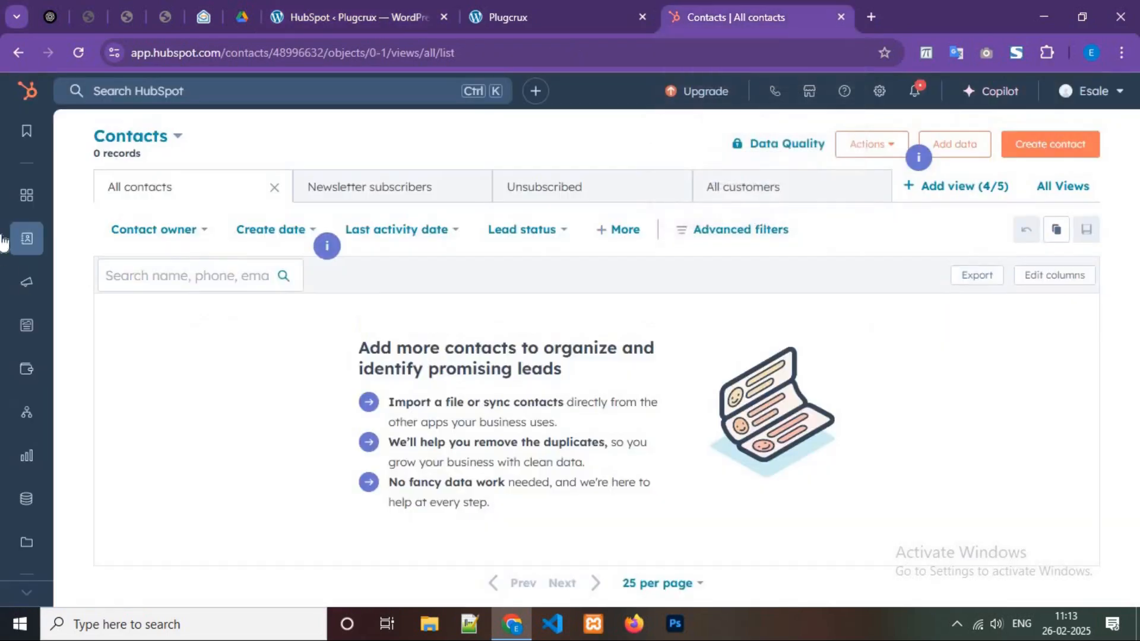
{"action": "mouse_move", "coordinate": [26, 238]}
{"action": "left_click", "coordinate": [167, 237]}
{"action": "left_click", "coordinate": [545, 3]}
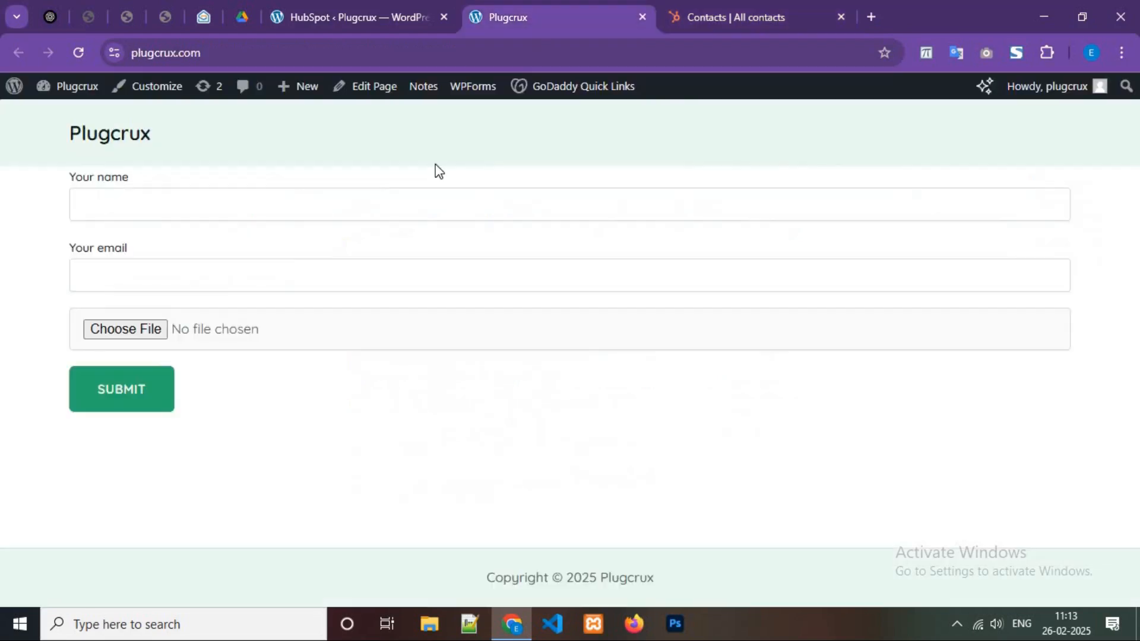
Enter the name Test and a test e-mail address in the contact form.
{"action": "left_click", "coordinate": [202, 205]}
{"action": "type", "text": "Test"}
{"action": "key", "text": "Tab"}
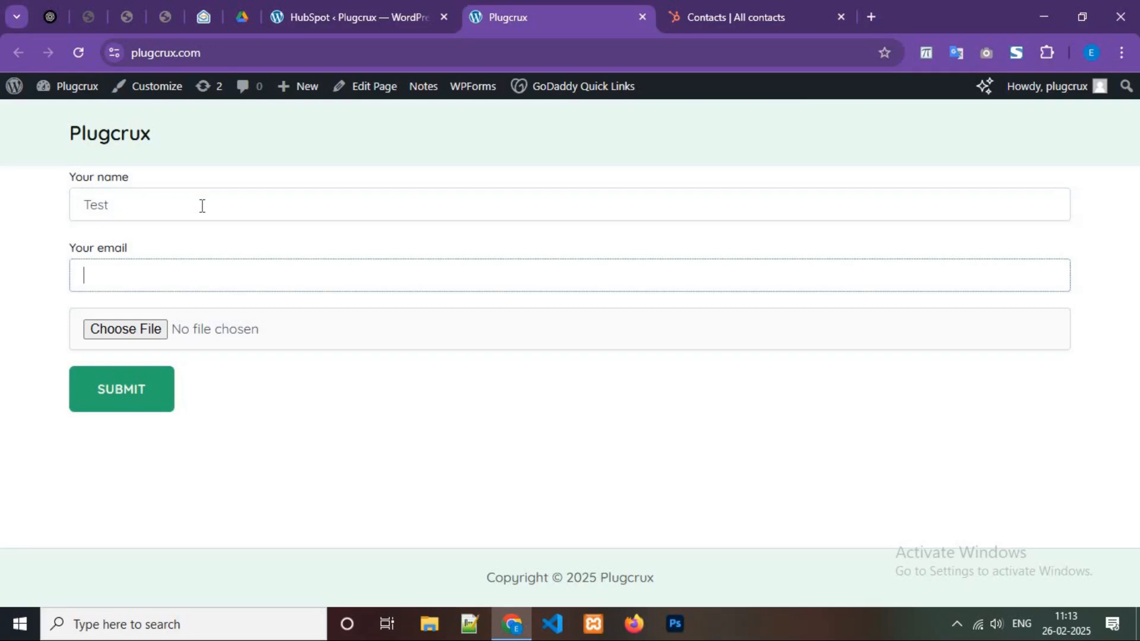
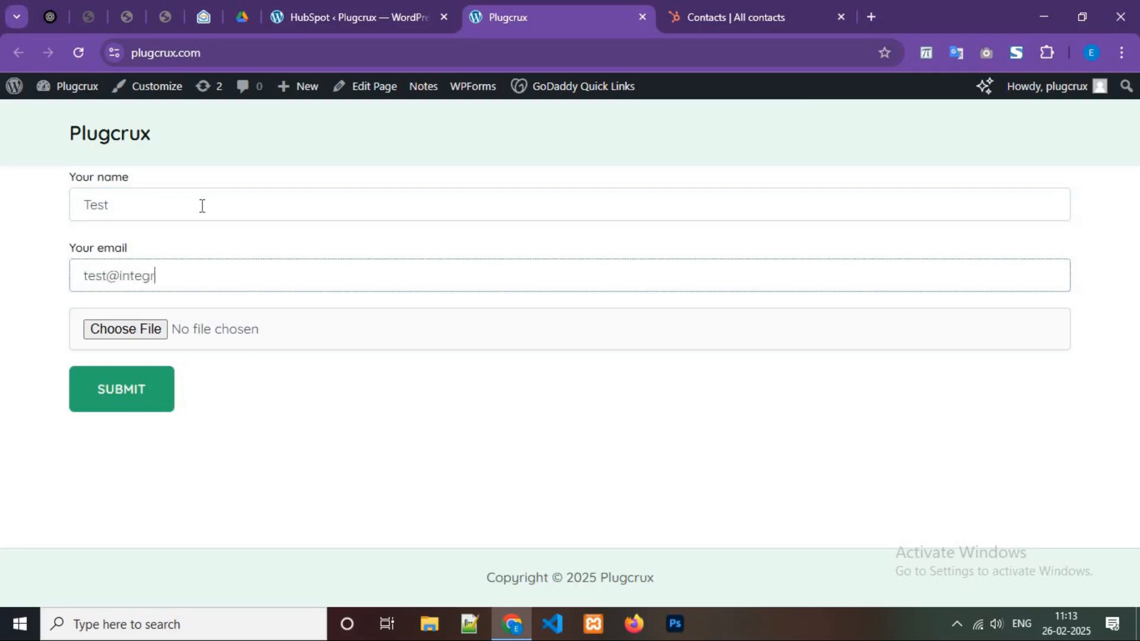
Attach hubspot-logo.png to the form and submit it.
{"action": "left_click", "coordinate": [159, 328]}
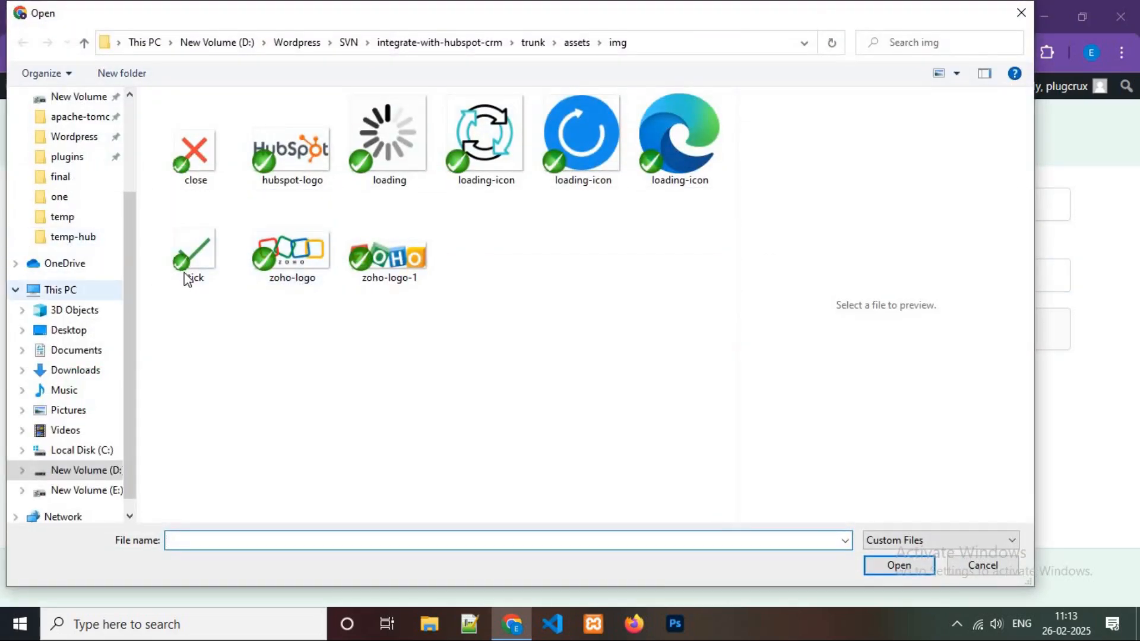
{"action": "left_click", "coordinate": [305, 163]}
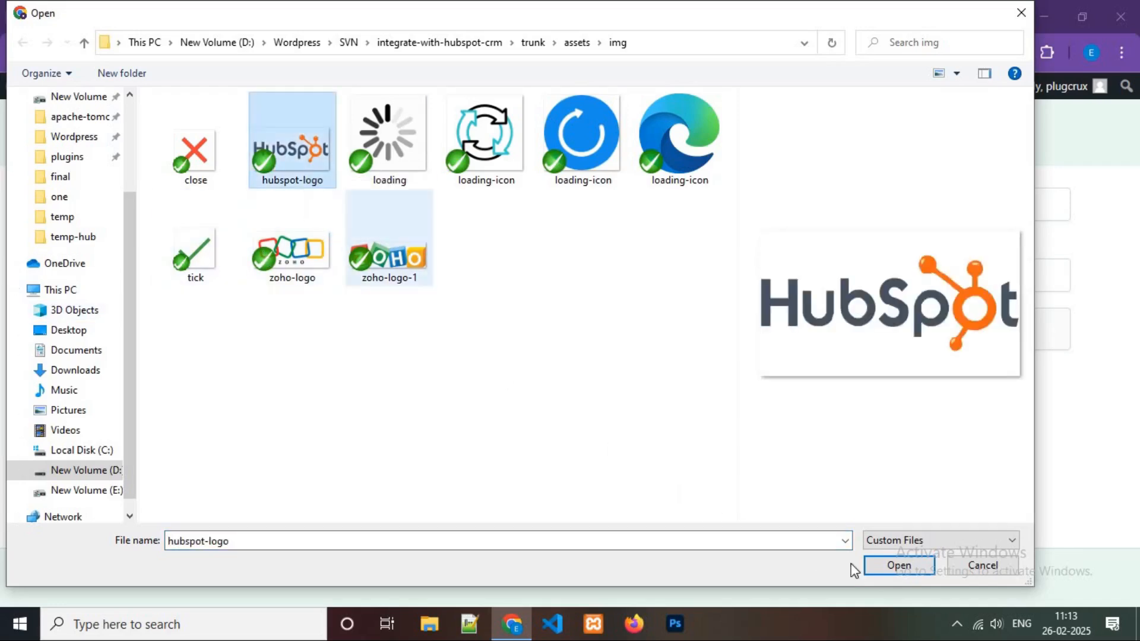
{"action": "left_click", "coordinate": [884, 565]}
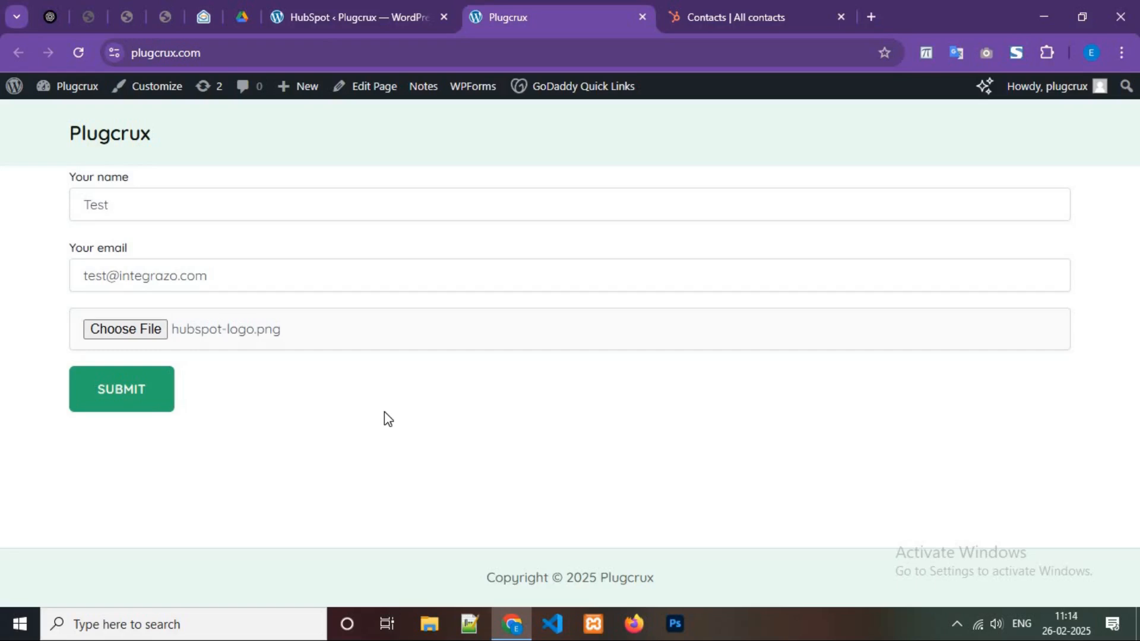
{"action": "left_click", "coordinate": [130, 396]}
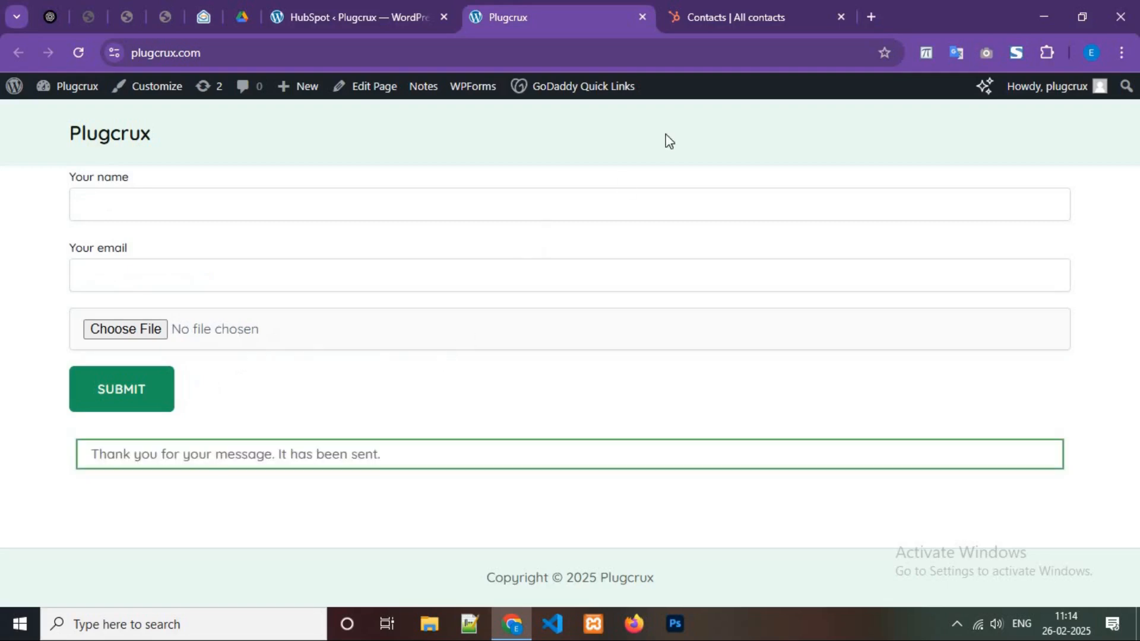
Refresh the HubSpot contacts list and open the new Test contact.
{"action": "left_click", "coordinate": [739, 10]}
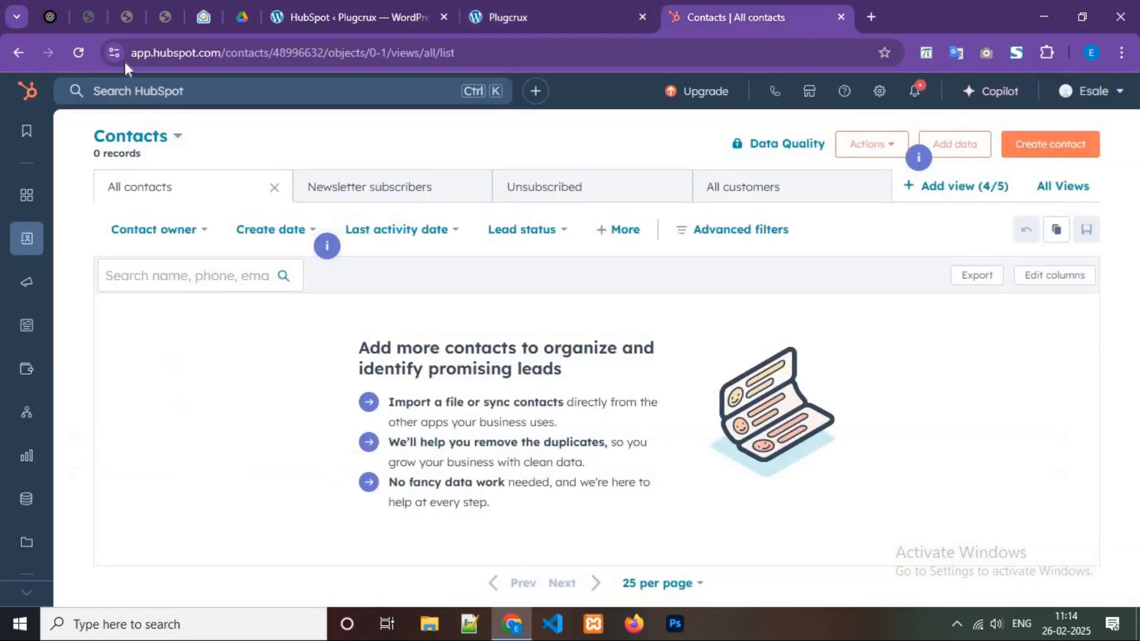
{"action": "left_click", "coordinate": [90, 53]}
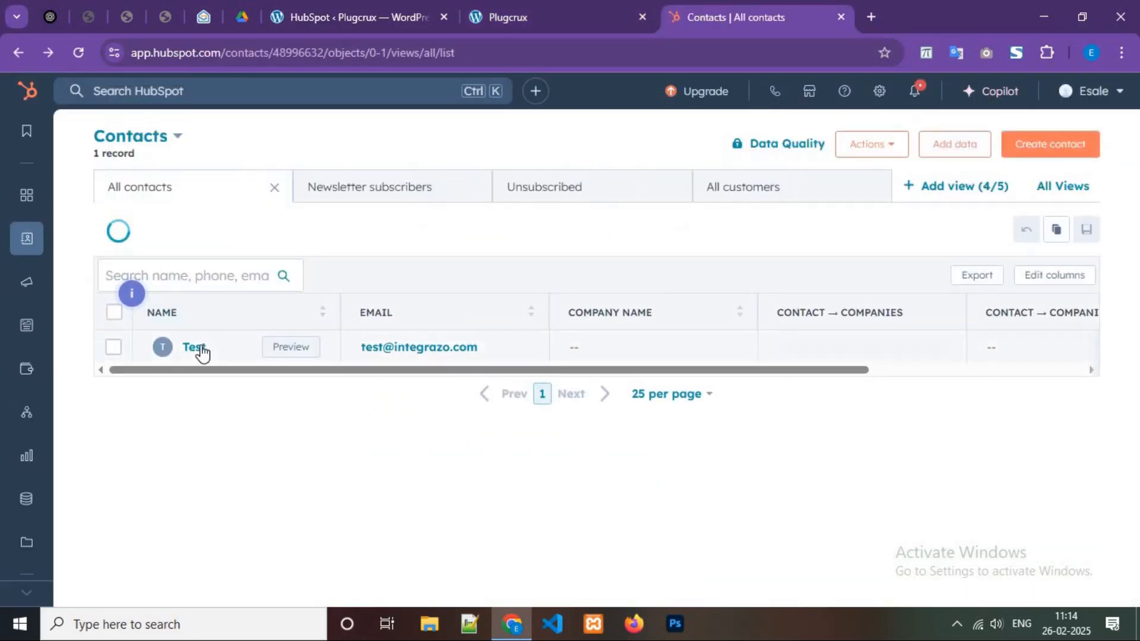
{"action": "left_click", "coordinate": [199, 352]}
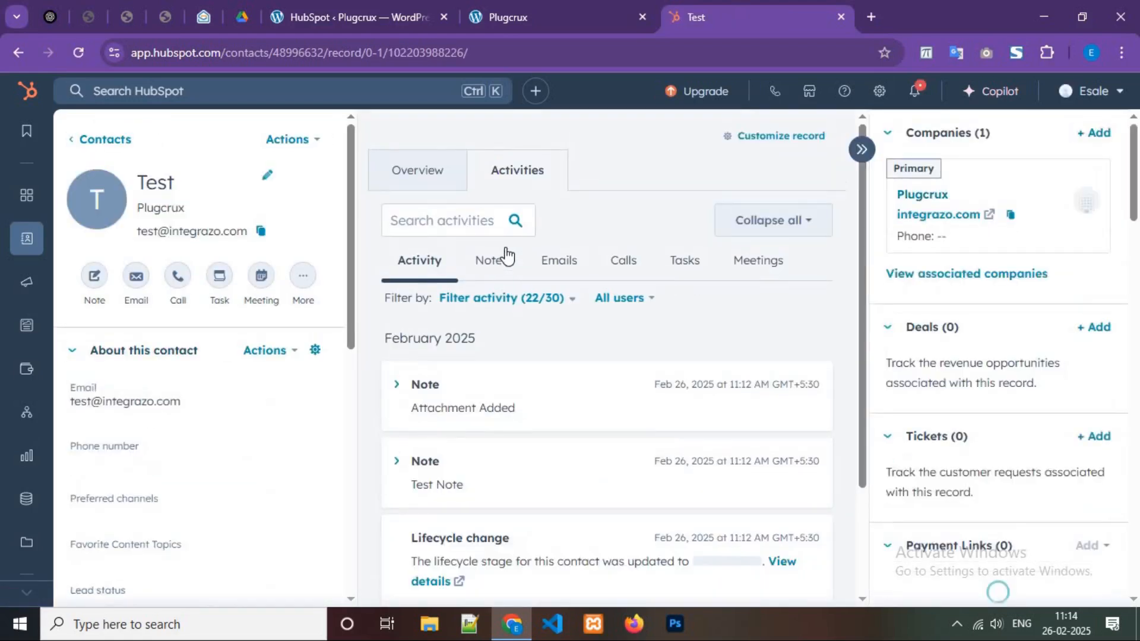
Check the Test contact's notes, previewing the attached hubspot-logo.png, then return to the Plugcrux form.
{"action": "left_click", "coordinate": [490, 260]}
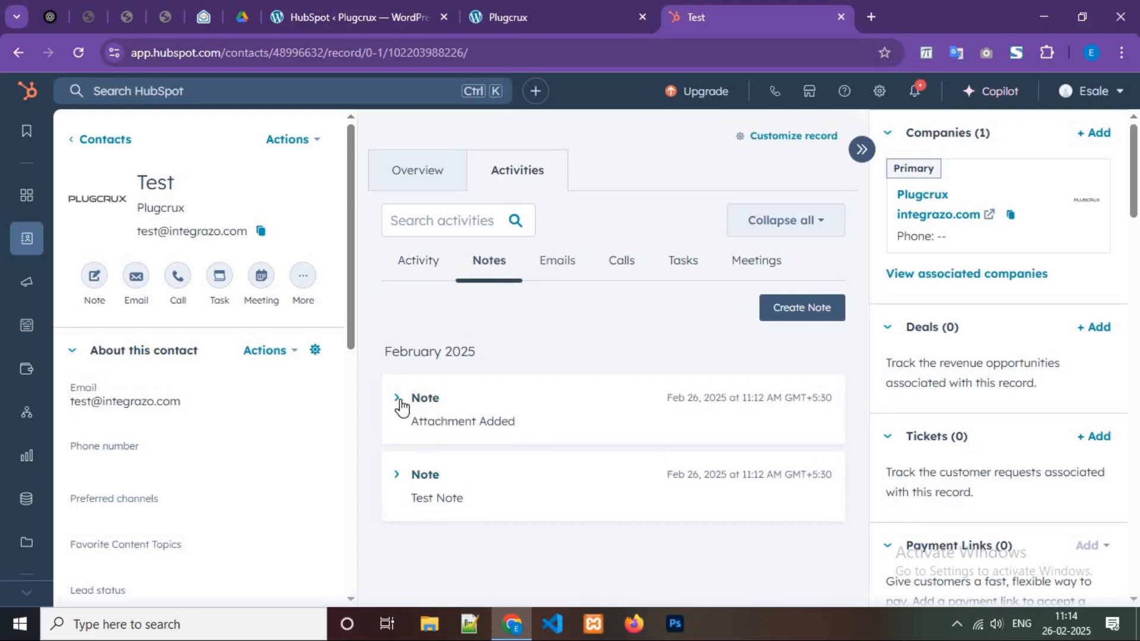
{"action": "left_click", "coordinate": [514, 415]}
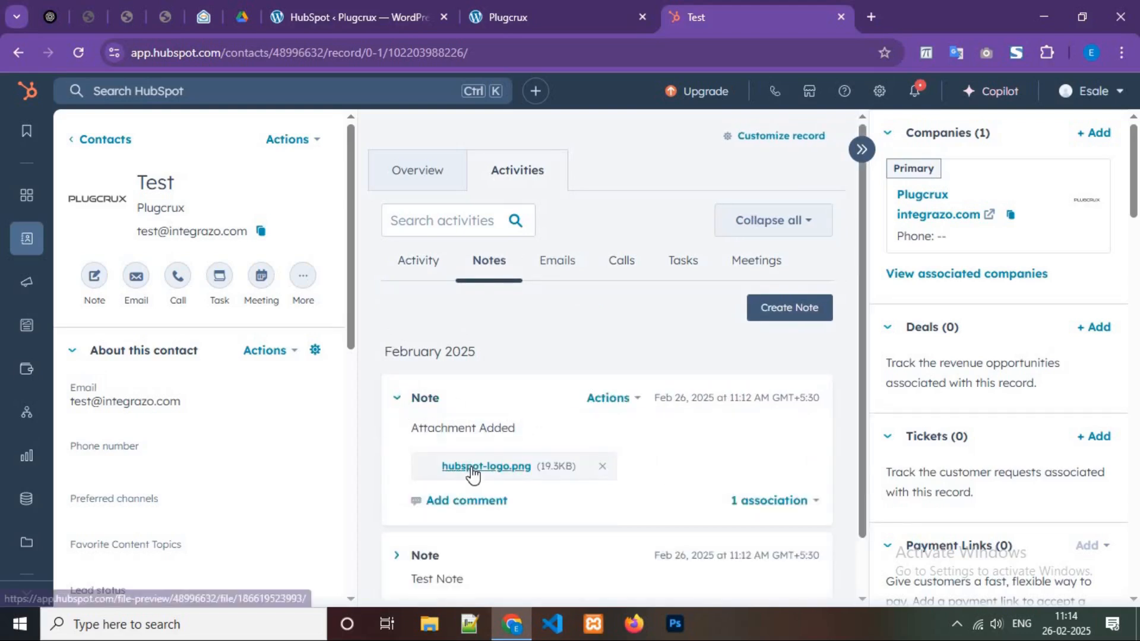
{"action": "left_click", "coordinate": [472, 468]}
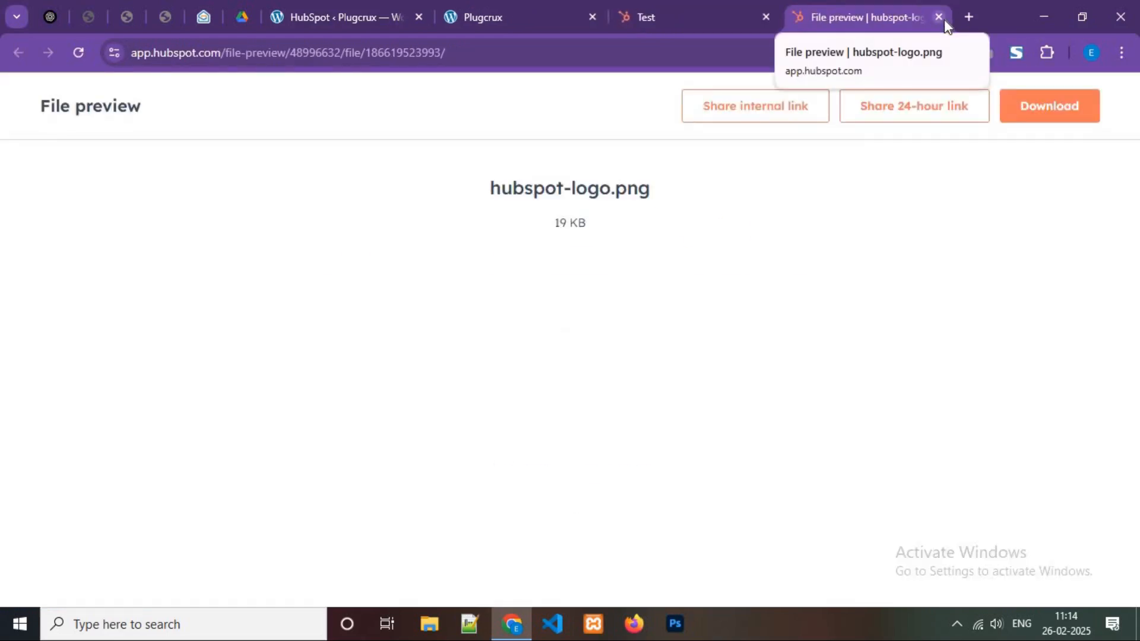
{"action": "key", "text": "ctrl+w"}
{"action": "scroll", "coordinate": [1027, 446], "scroll_direction": "down", "scroll_amount": 8}
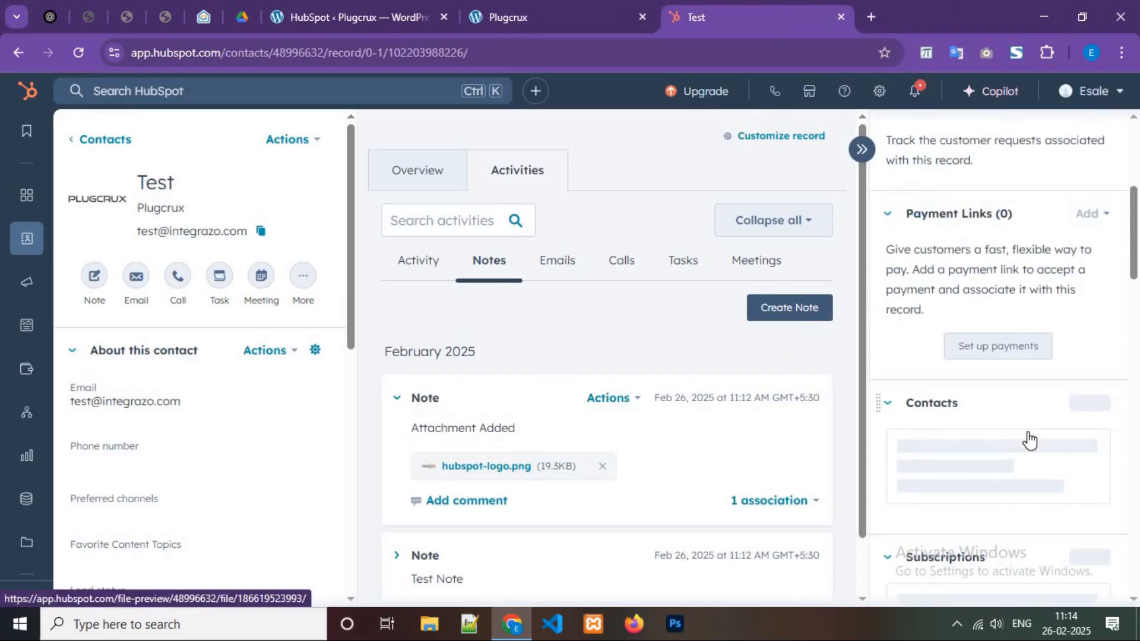
{"action": "scroll", "coordinate": [1032, 439], "scroll_direction": "down", "scroll_amount": 10}
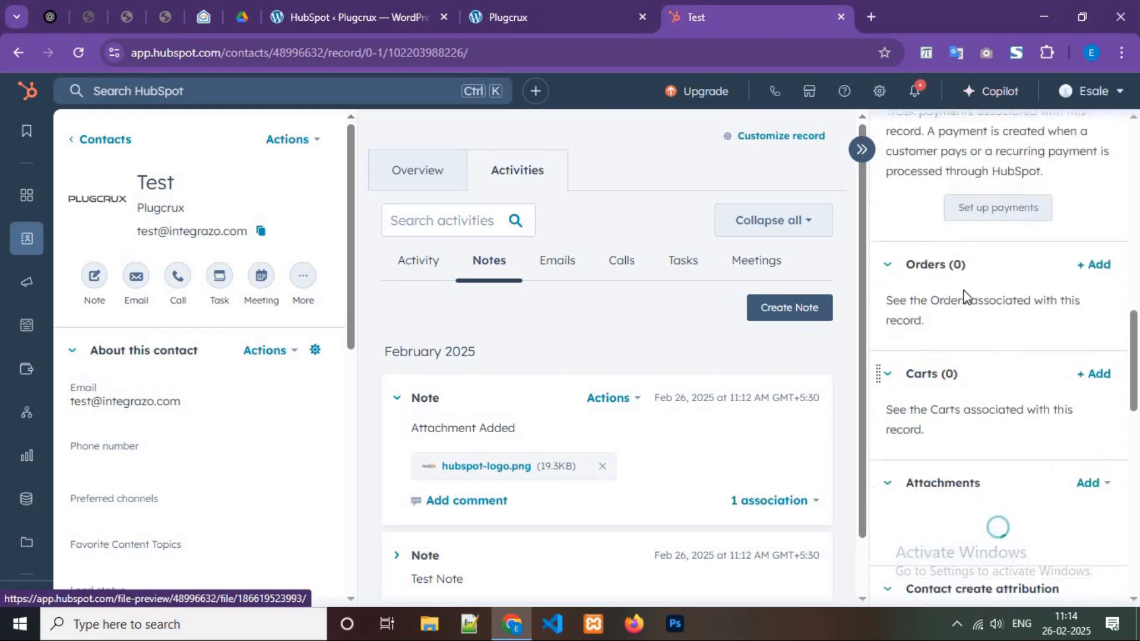
{"action": "left_click", "coordinate": [528, 3]}
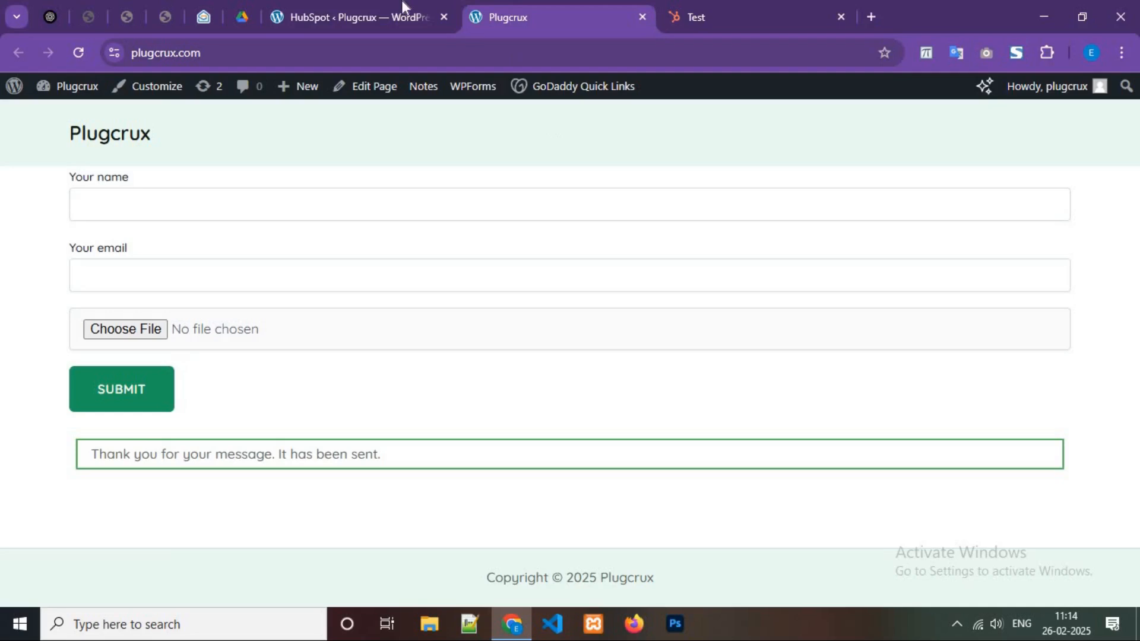
On the WordPress Setup list, toggle Integration #1 off and back on.
{"action": "left_click", "coordinate": [378, 16]}
{"action": "left_click", "coordinate": [283, 131]}
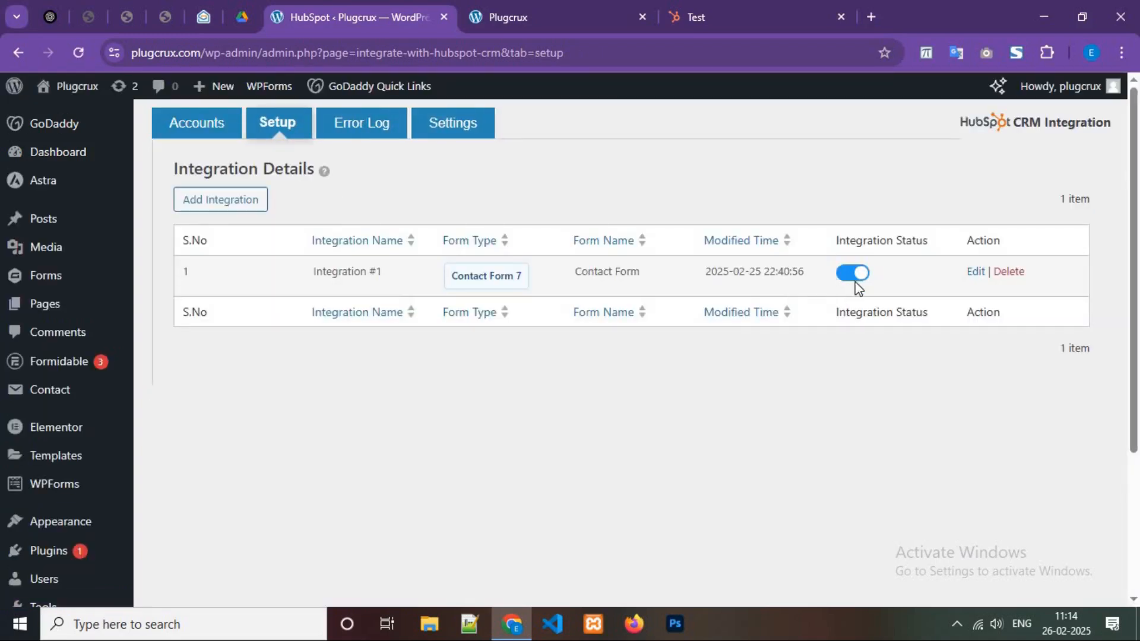
{"action": "left_click", "coordinate": [853, 274]}
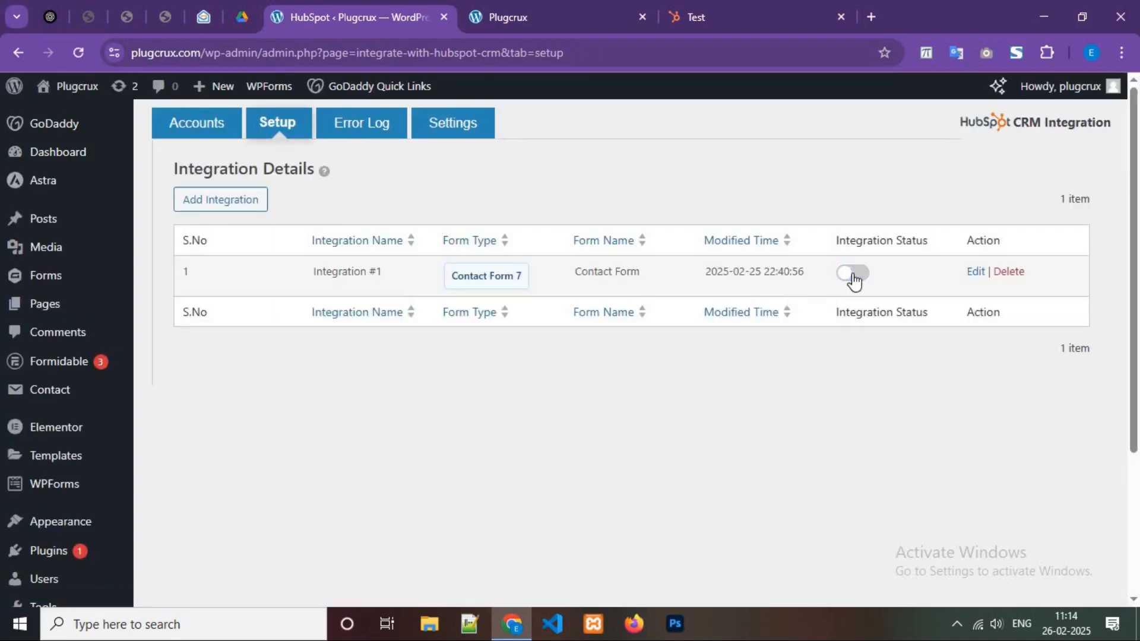
{"action": "left_click", "coordinate": [853, 276]}
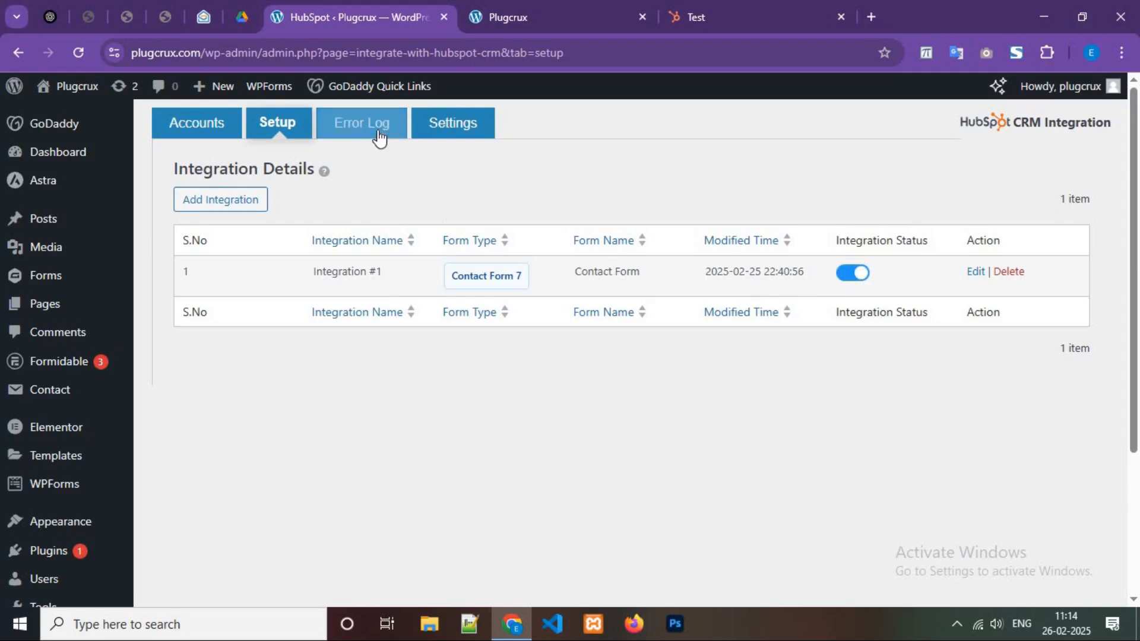